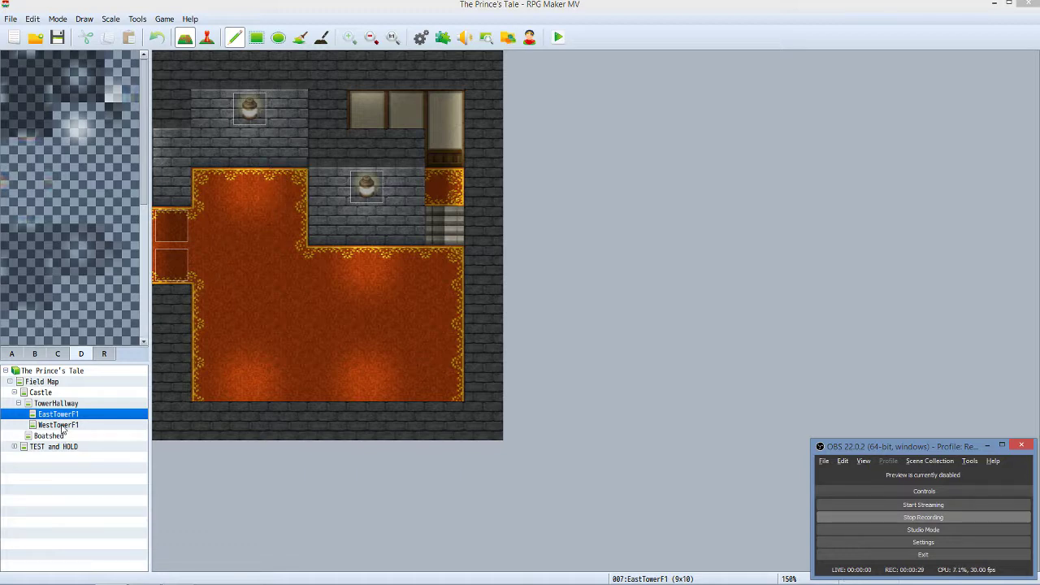
Compare the EastTowerF1 and WestTowerF1 maps to examine the shading differences.
left_click(58, 425)
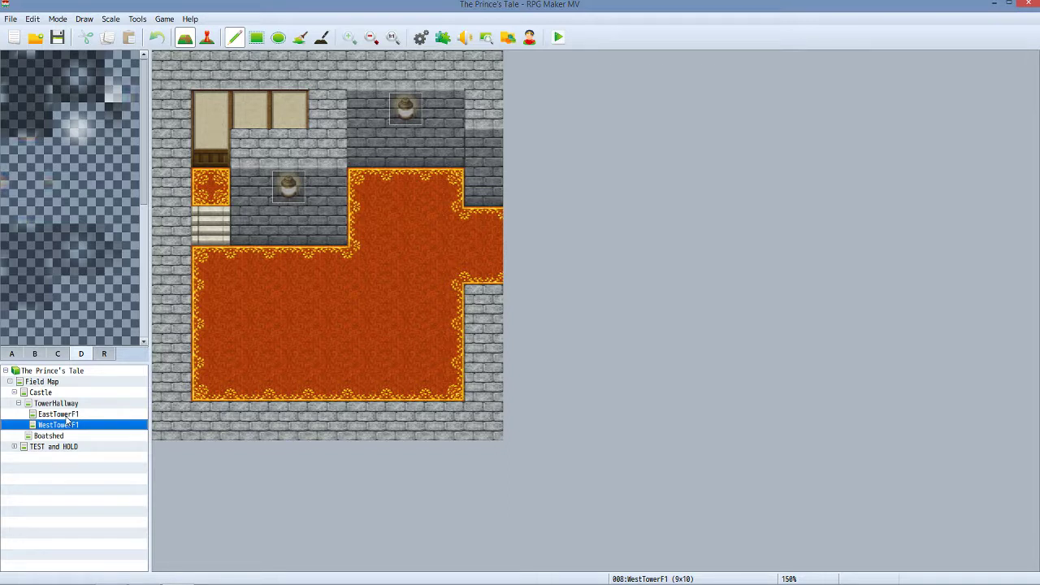
left_click(67, 415)
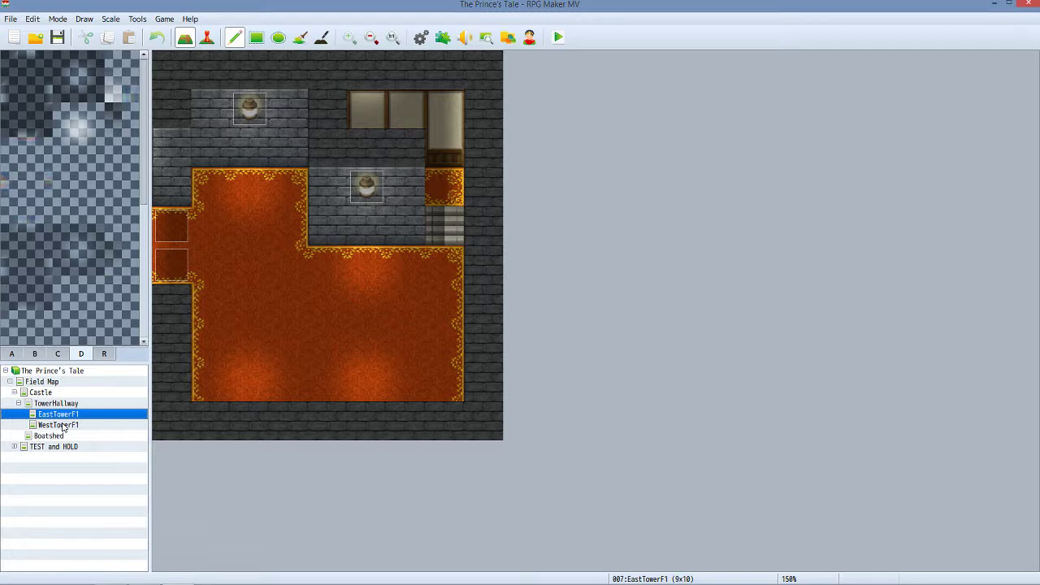
left_click(60, 425)
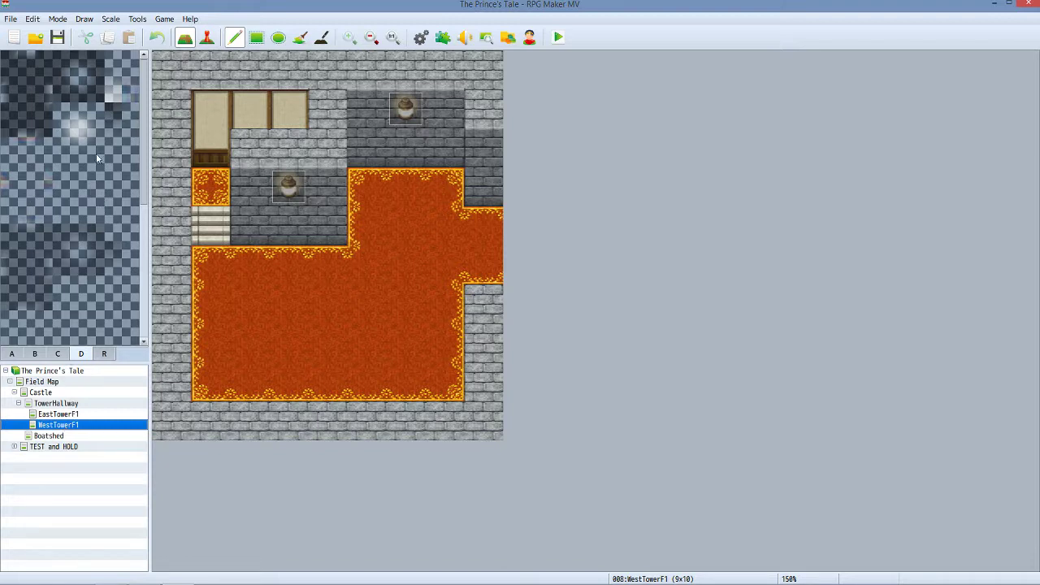
Switch to Photoshop and change the Color Fill 1 layer's colour to white (ffffff).
key("alt+Tab")
key("Tab")
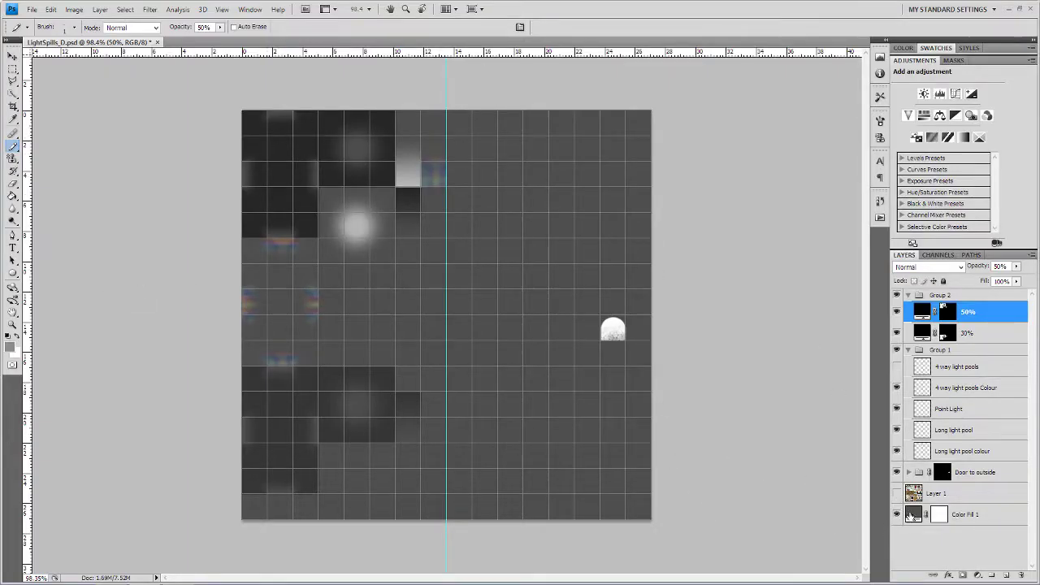
double_click(914, 514)
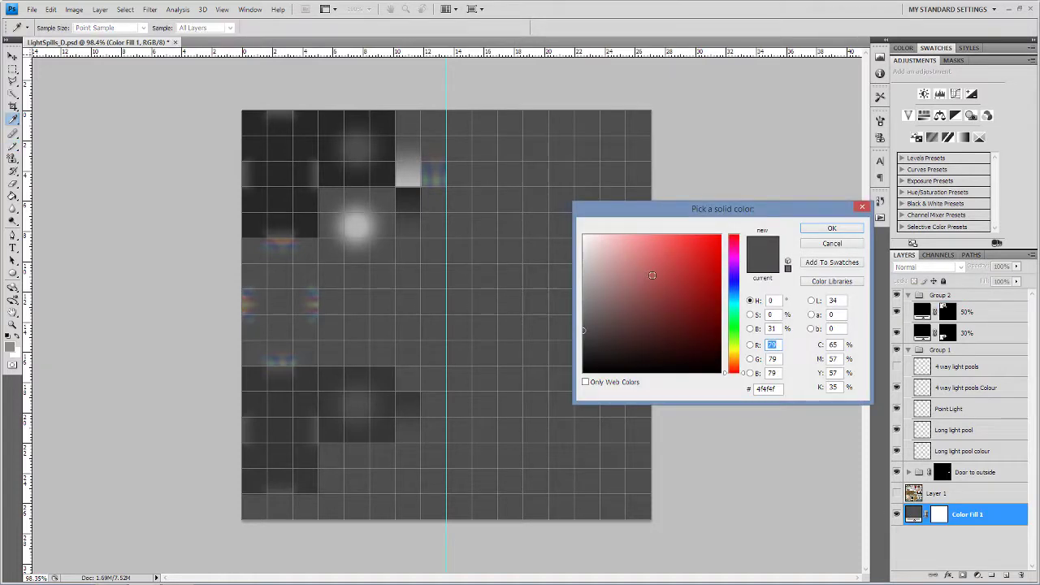
mouse_move(651, 275)
left_mouse_down()
mouse_move(615, 226)
mouse_move(622, 271)
mouse_move(577, 195)
left_mouse_up()
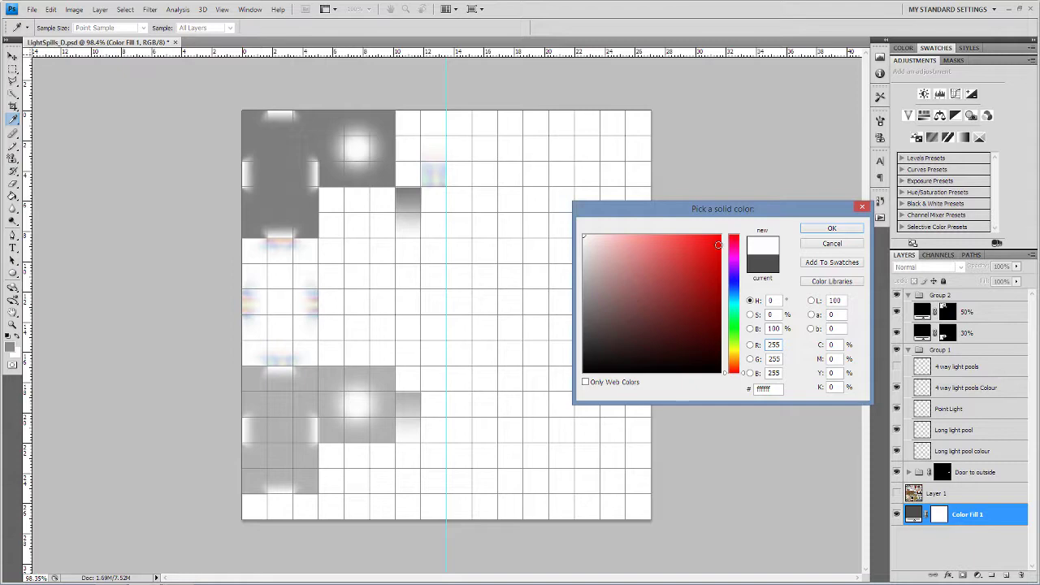
left_click(834, 228)
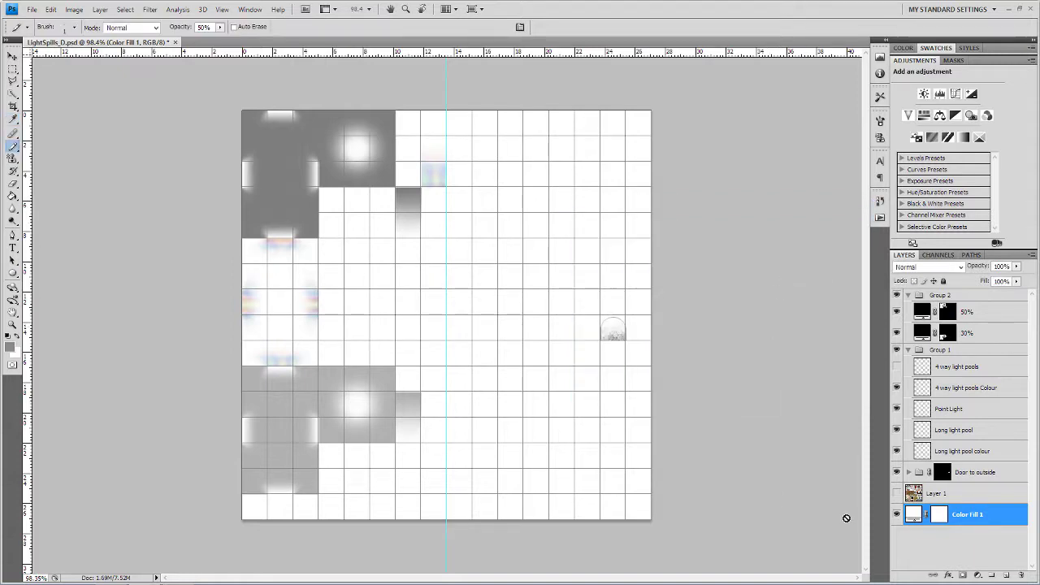
Hide and reshow the Color Fill 1 layer to examine the light tiles' transparency, and select the 50% layer.
left_click(896, 516)
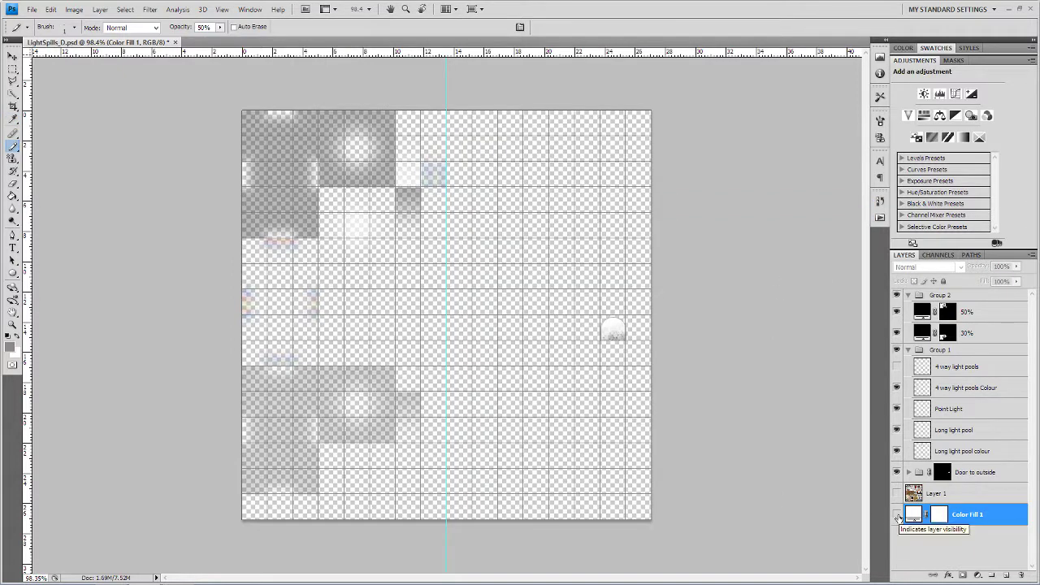
left_click(896, 515)
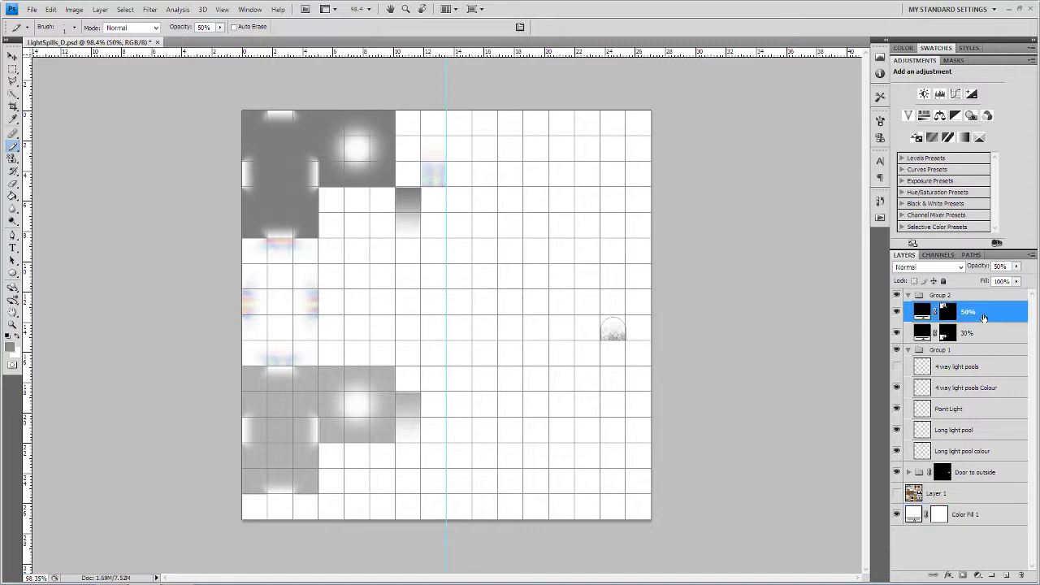
left_click(977, 316)
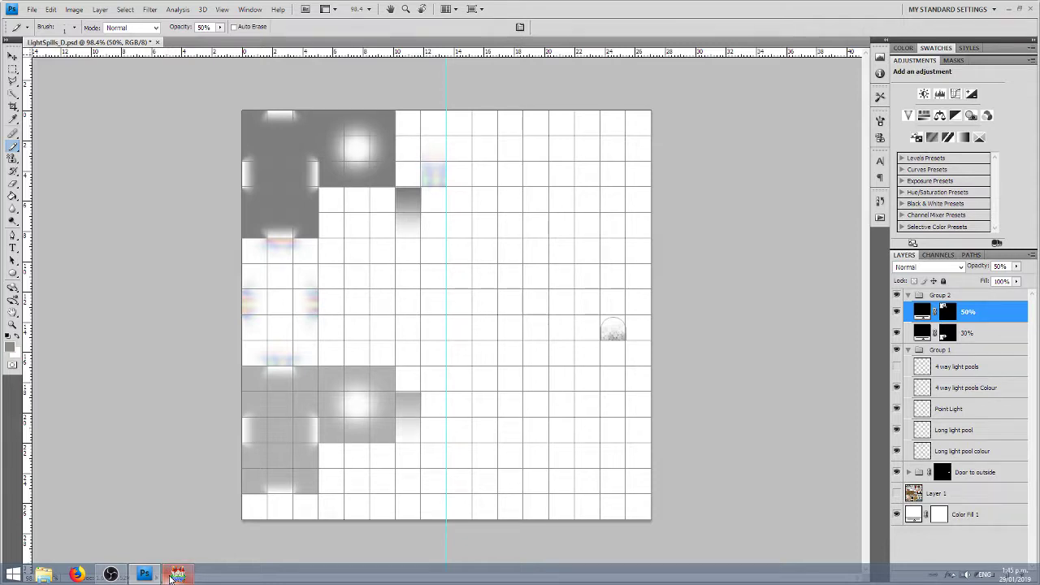
Switch to RPG Maker MV and try the shadow pen on the upper carpet corner of WestTowerF1.
mouse_move(174, 574)
left_click(178, 575)
left_click(317, 41)
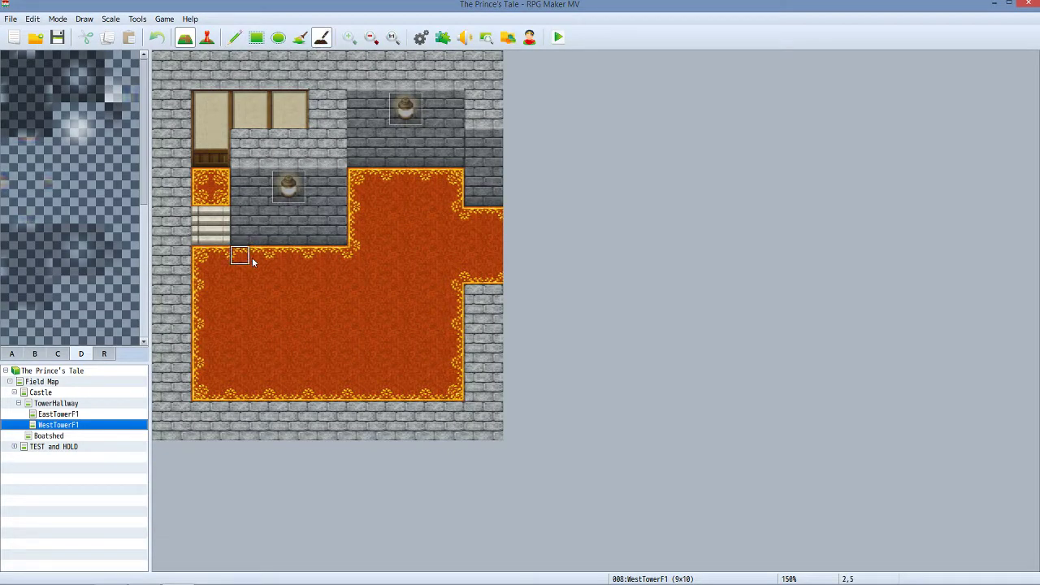
mouse_move(357, 172)
left_mouse_down()
mouse_move(341, 233)
mouse_move(355, 236)
mouse_move(339, 231)
mouse_move(366, 190)
mouse_move(360, 173)
left_mouse_up()
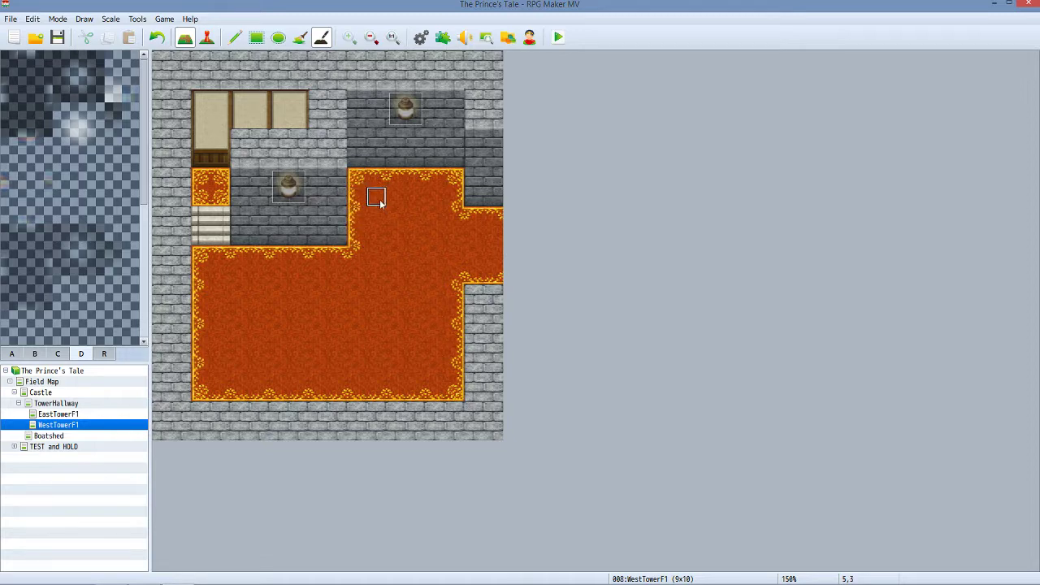
Compare the light-spill tileset in Photoshop with the WestTowerF1 map in RPG Maker MV.
key("alt+Tab")
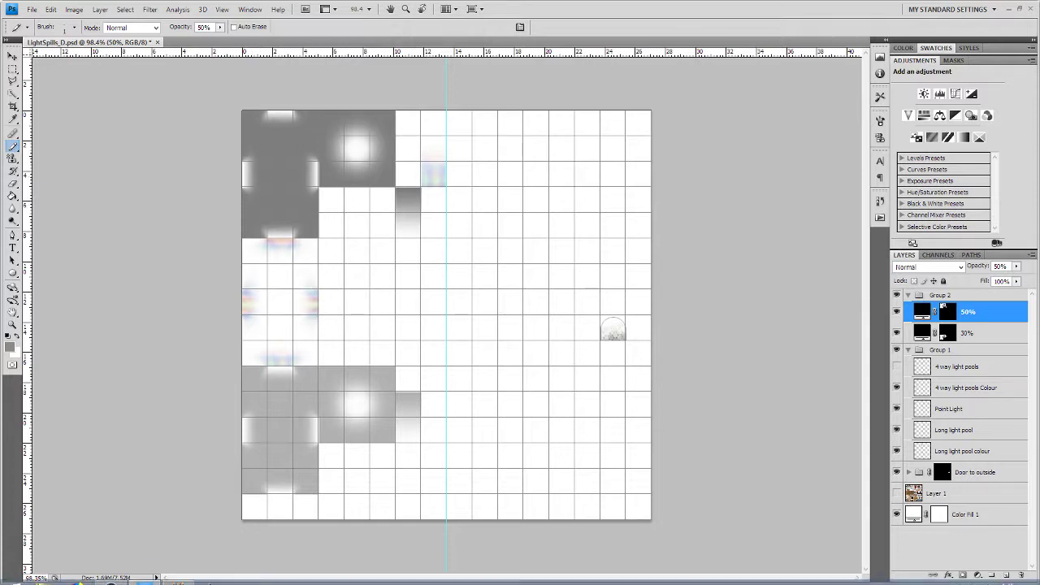
mouse_move(114, 579)
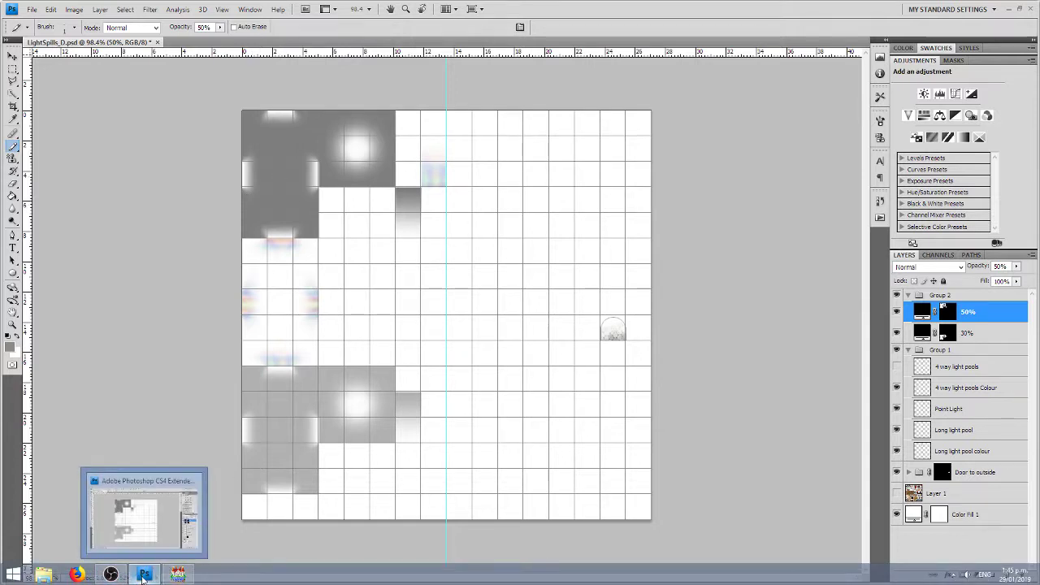
left_click(178, 575)
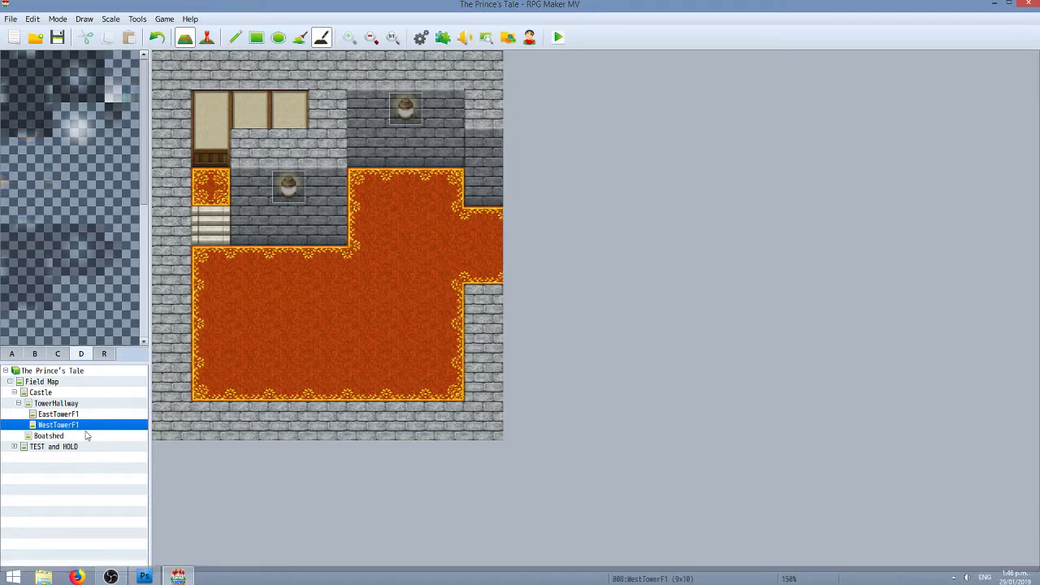
left_click(144, 576)
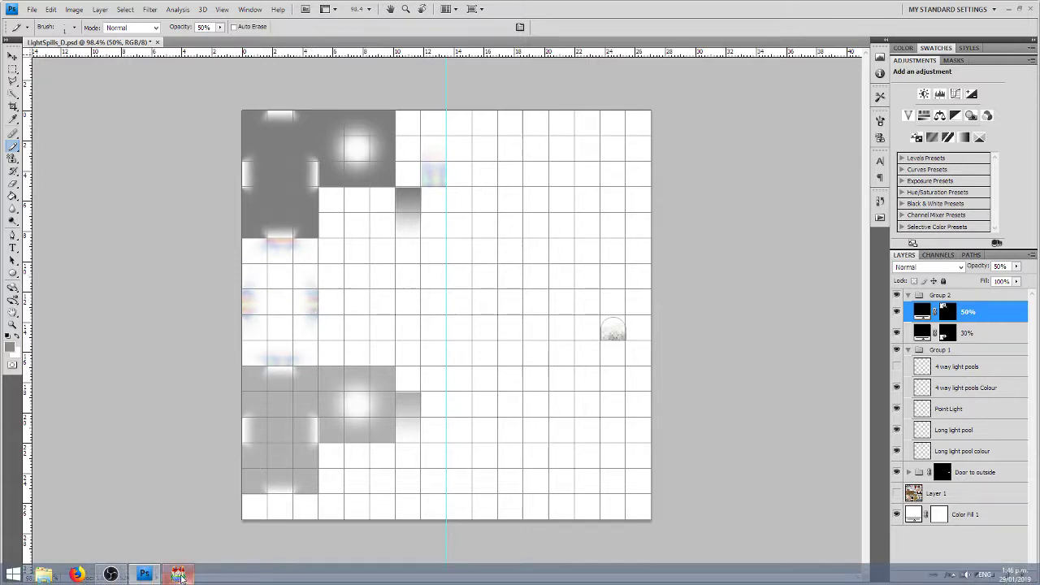
left_click(180, 575)
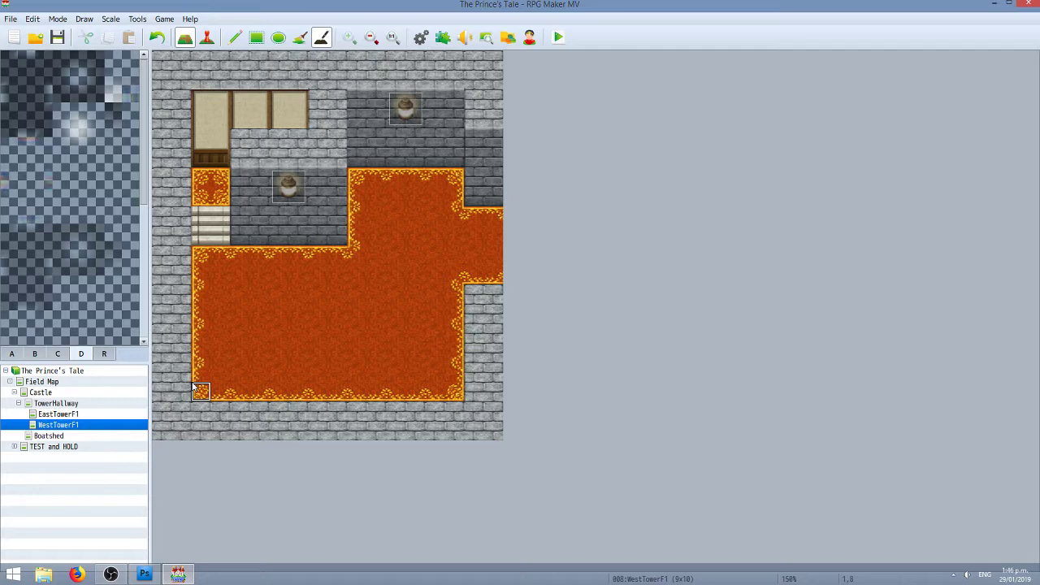
Examine the lighting in the TowerHallway, EastTowerF1 and WestTowerF1 maps and check it against the Photoshop tileset.
left_click(63, 403)
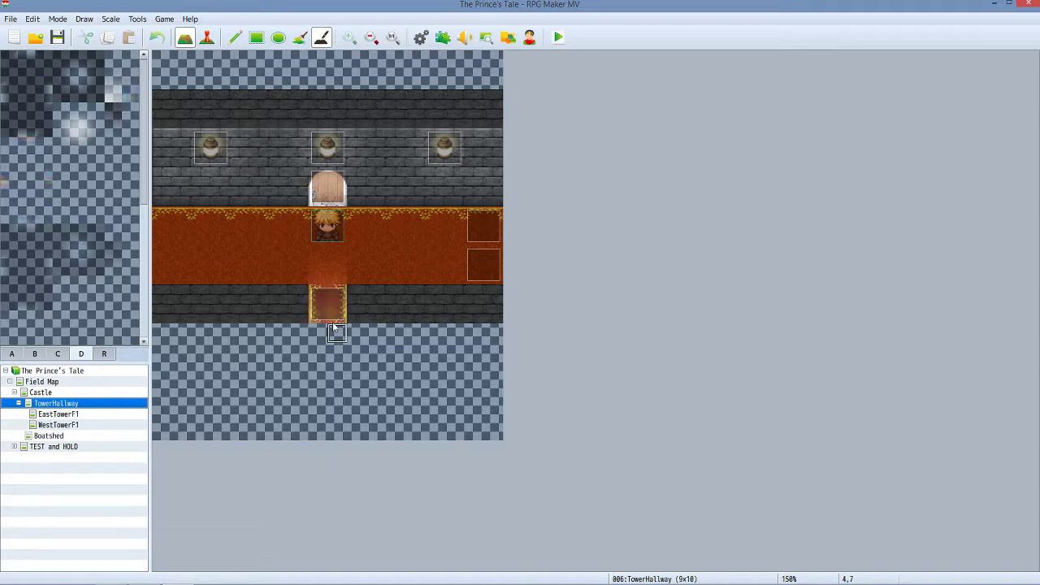
left_click(66, 415)
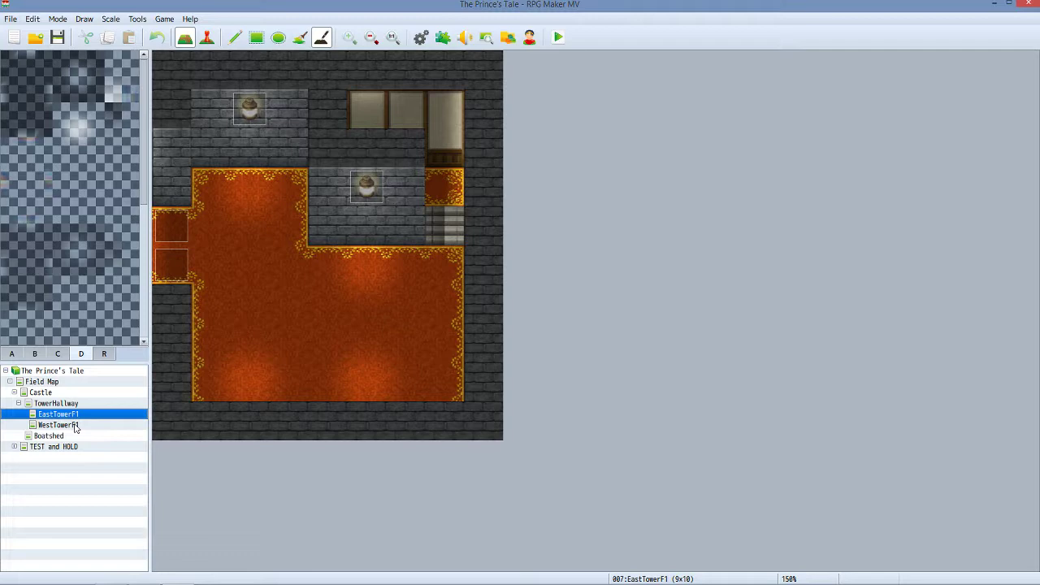
left_click(65, 425)
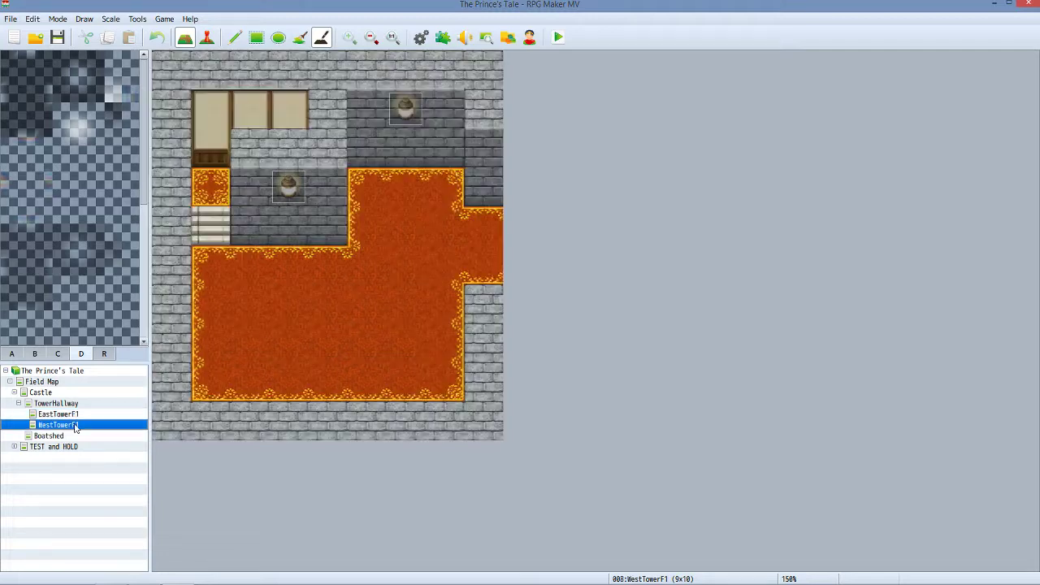
left_click(140, 577)
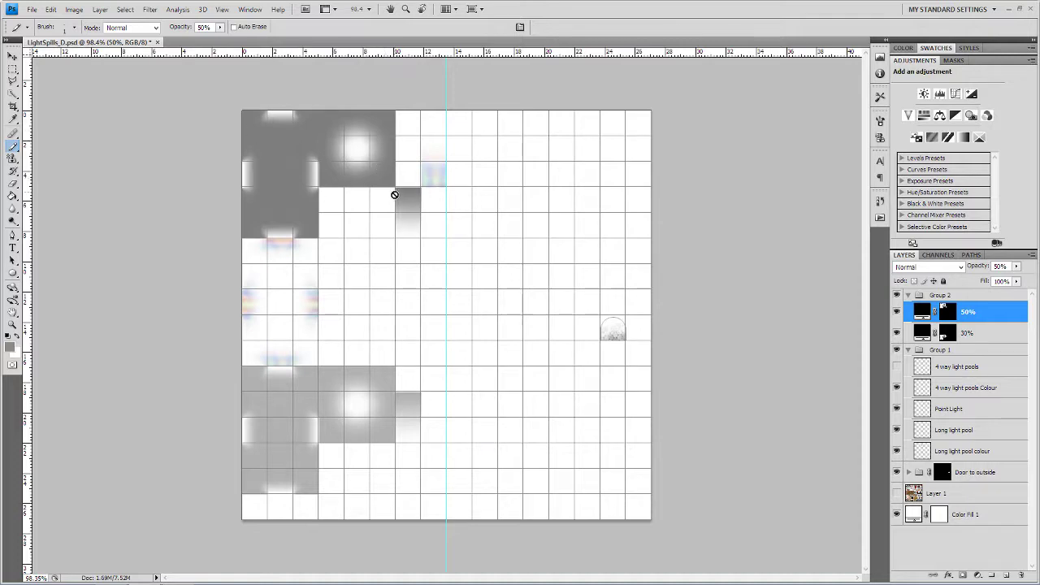
key("alt+Tab")
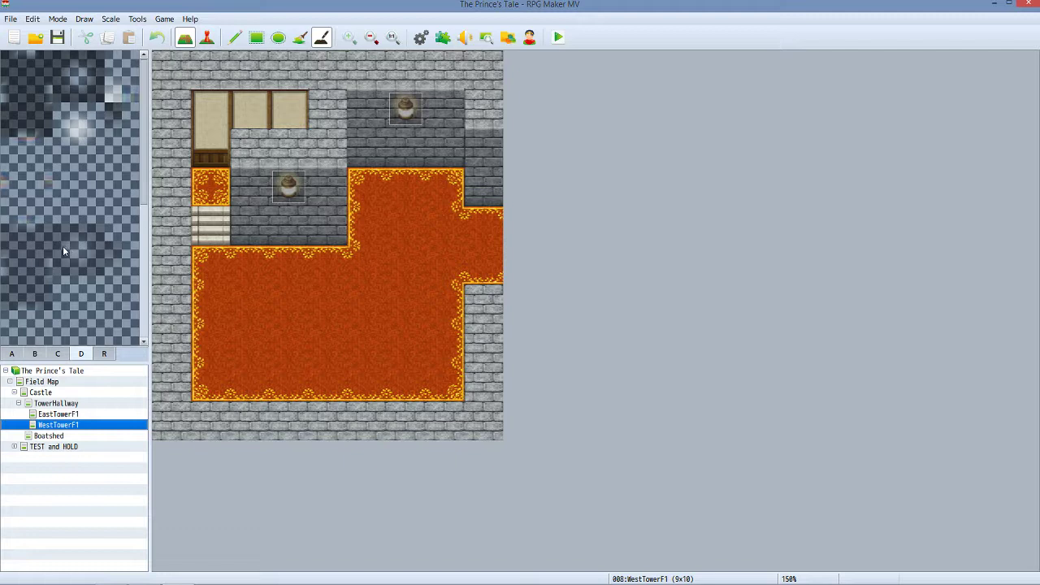
Stamp the lower 3×2 block of the lighter point-light shading over the walls behind both lamps in WestTowerF1.
left_click(81, 260)
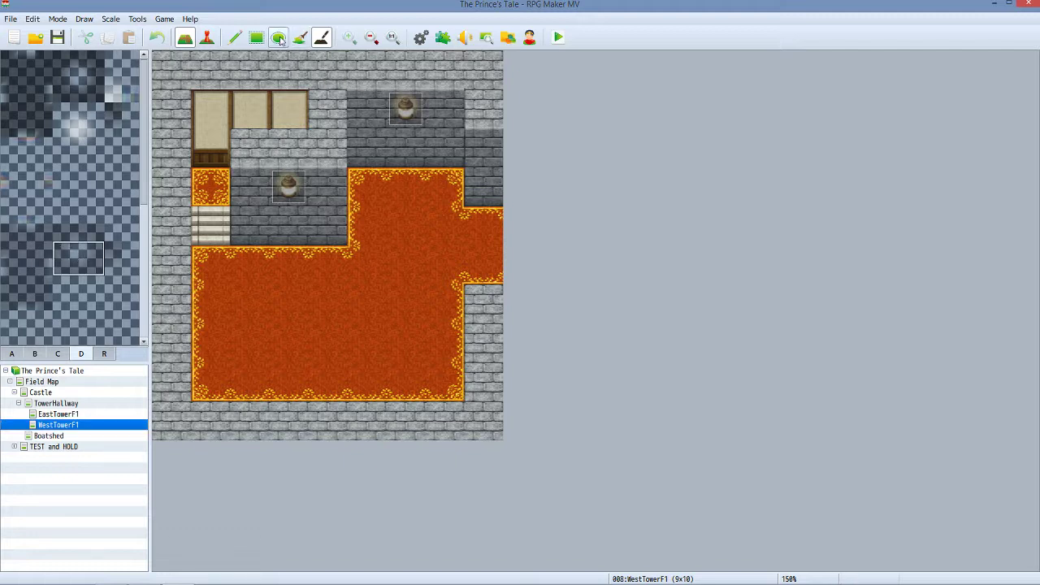
left_click(234, 38)
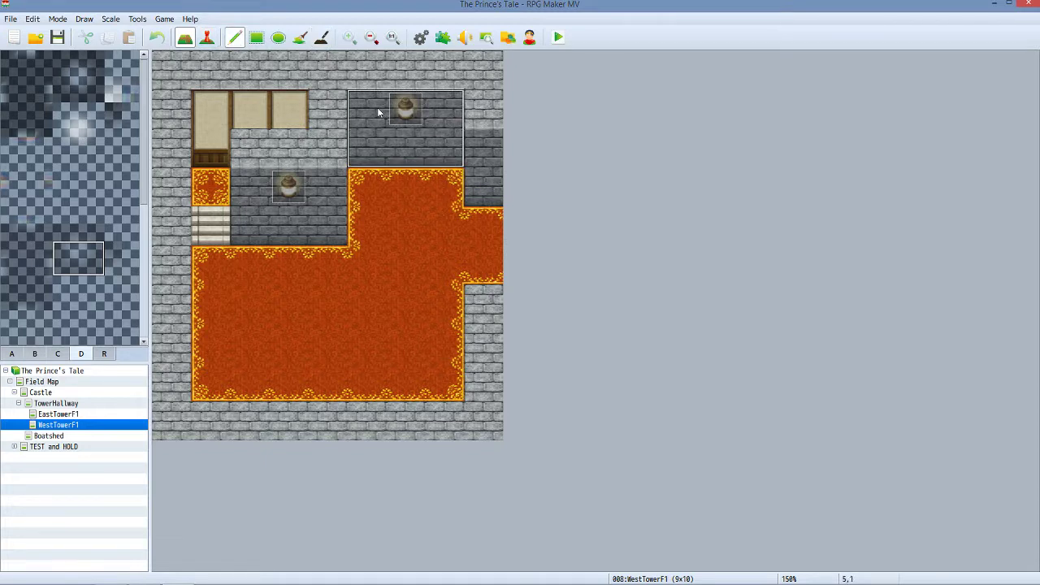
left_click(377, 108)
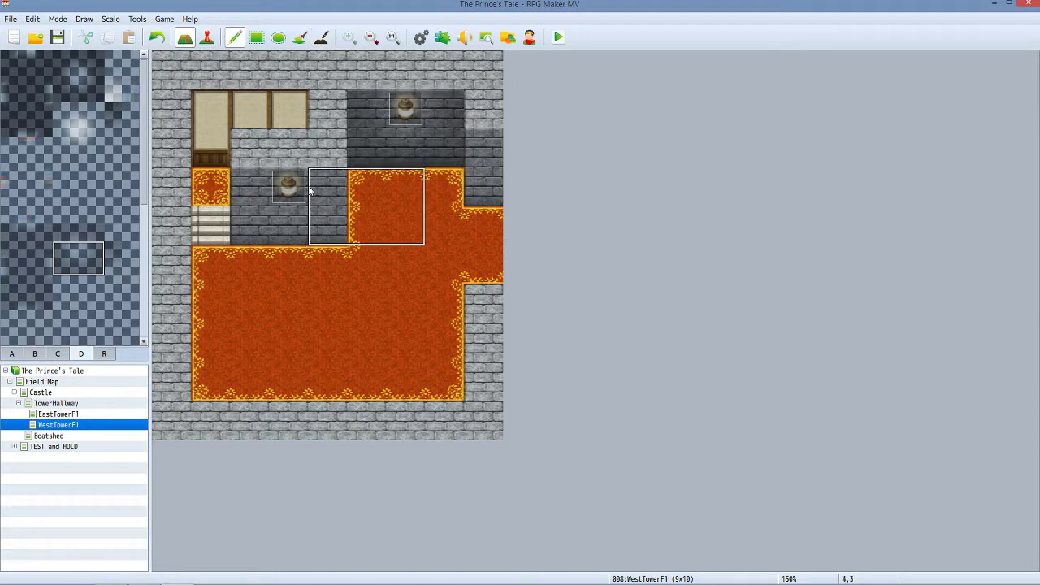
left_click(247, 179)
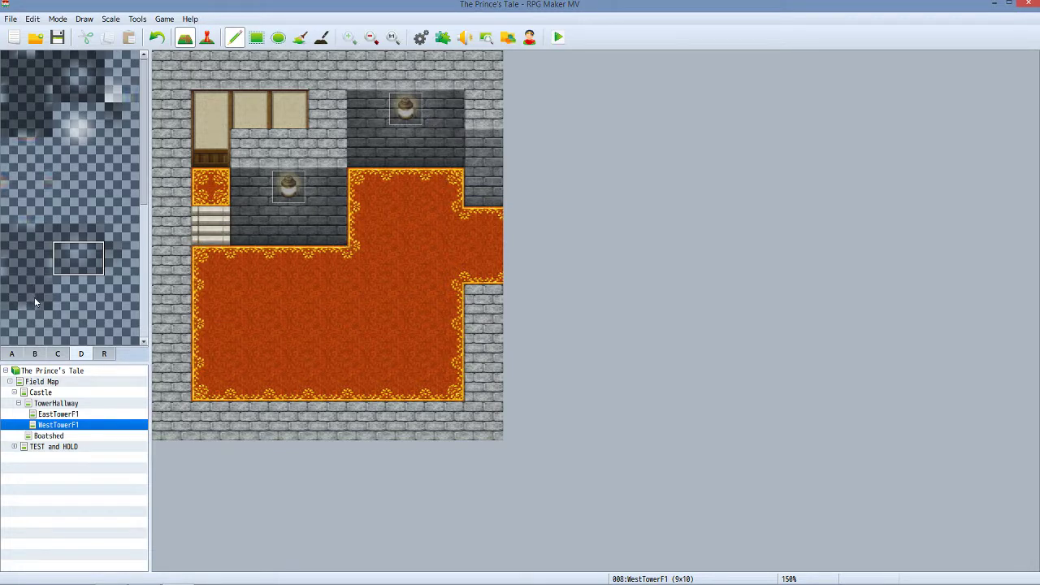
Try stamping the upper 3×2 block of the lighter point-light shading twice along the carpet's bottom edge, and undo both stamps.
left_click(66, 232)
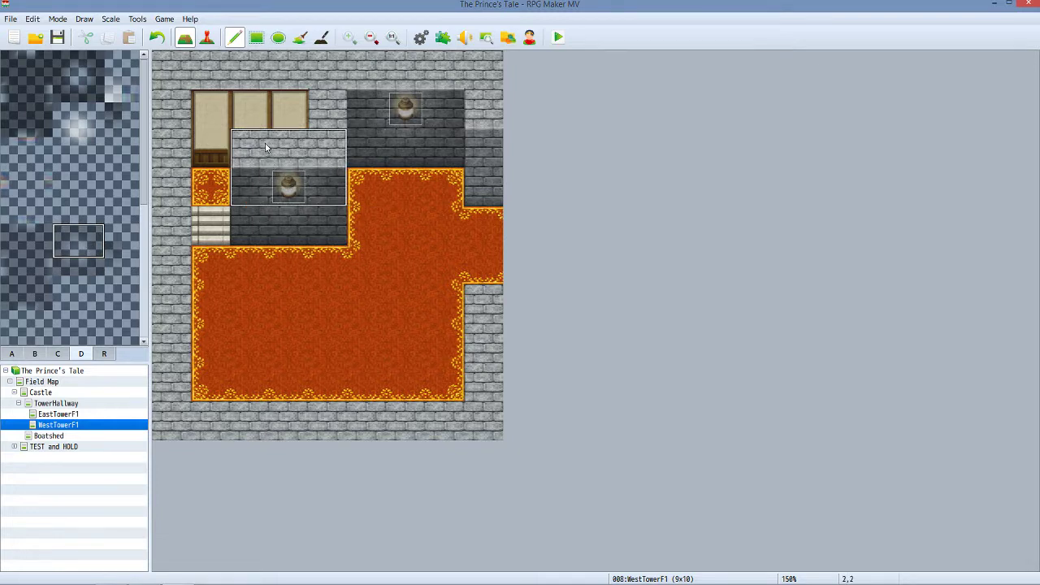
left_click(260, 339)
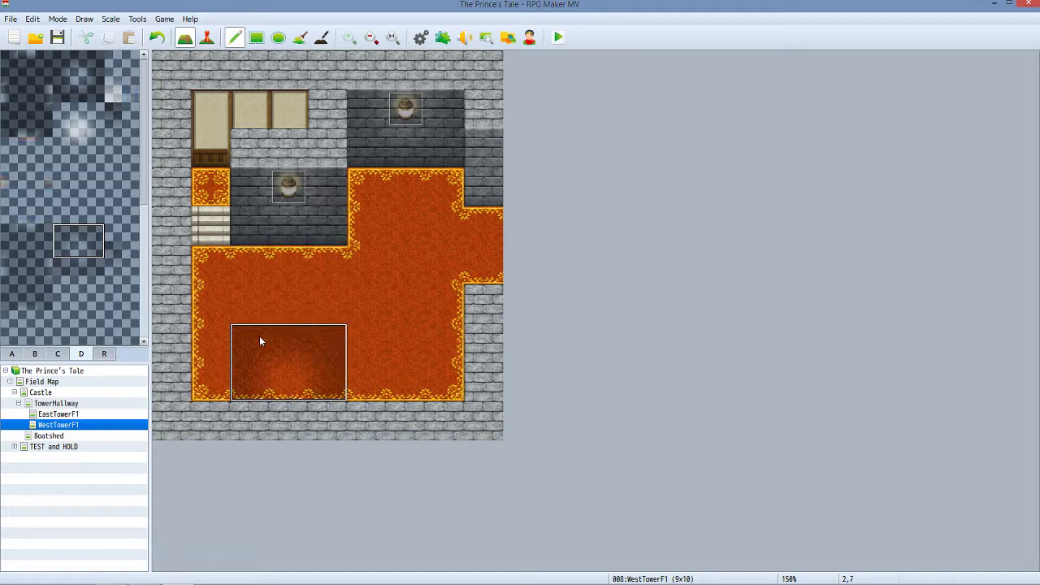
left_click(369, 346)
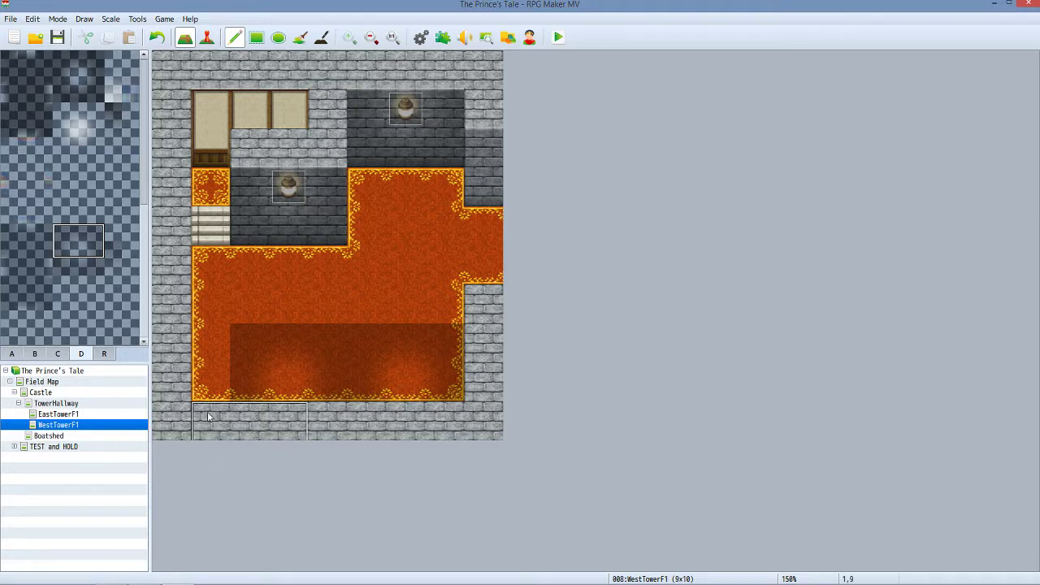
key("ctrl+z")
key("ctrl+z")
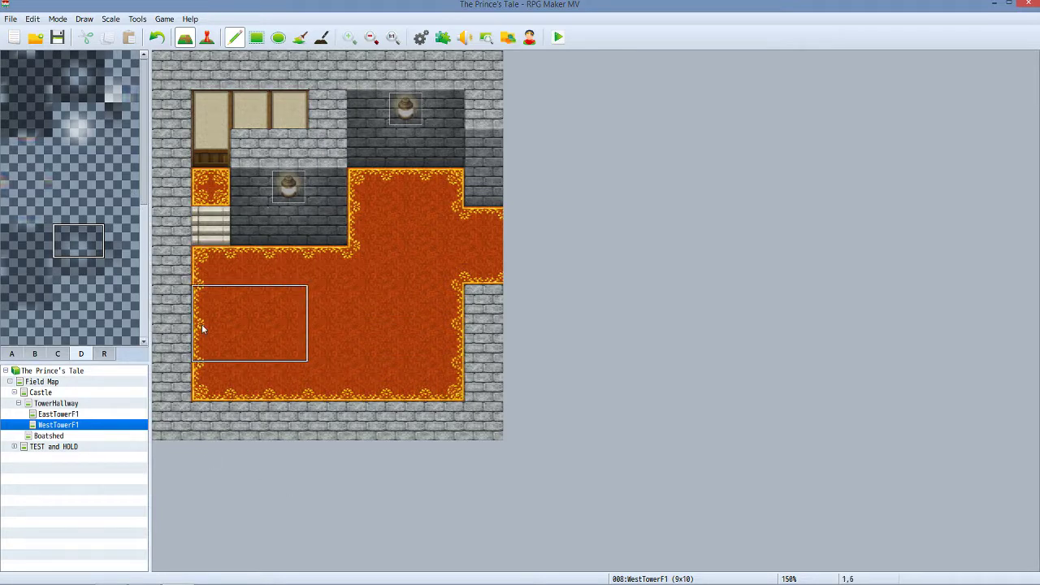
Try repainting the carpet's left edge with a sampled edge tile, and undo it.
right_click(218, 349)
left_click(214, 355)
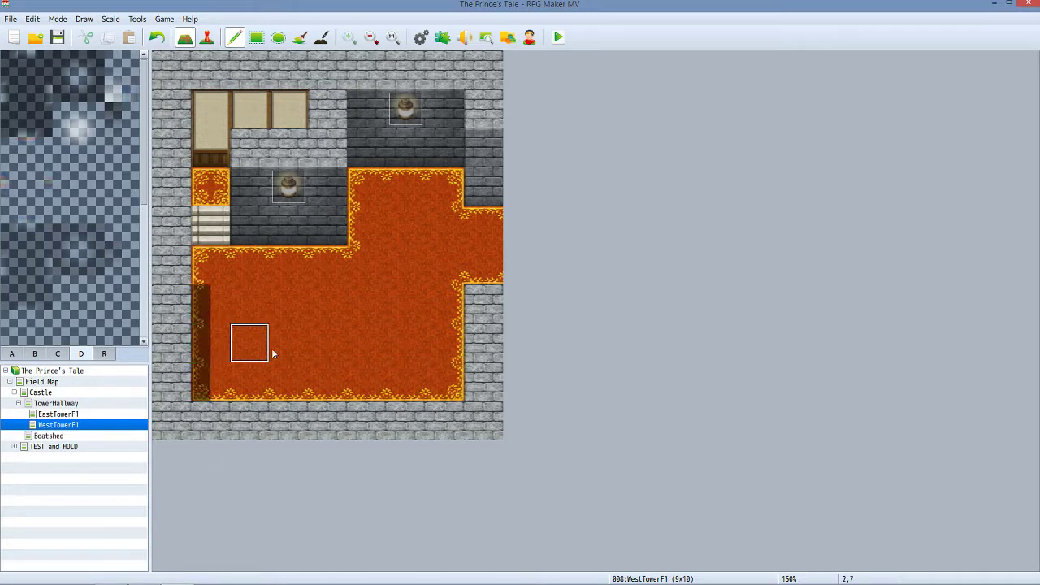
key("ctrl+z")
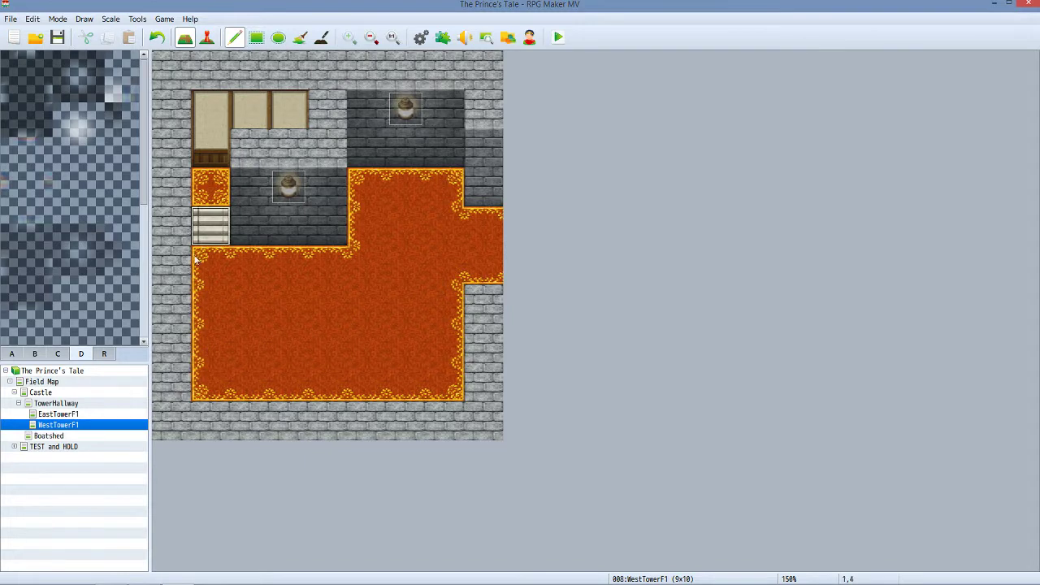
Copy the six-tile carpet row just above the bottom row over the bottom row to remove its gold trim.
right_click_drag(205, 345, 431, 351)
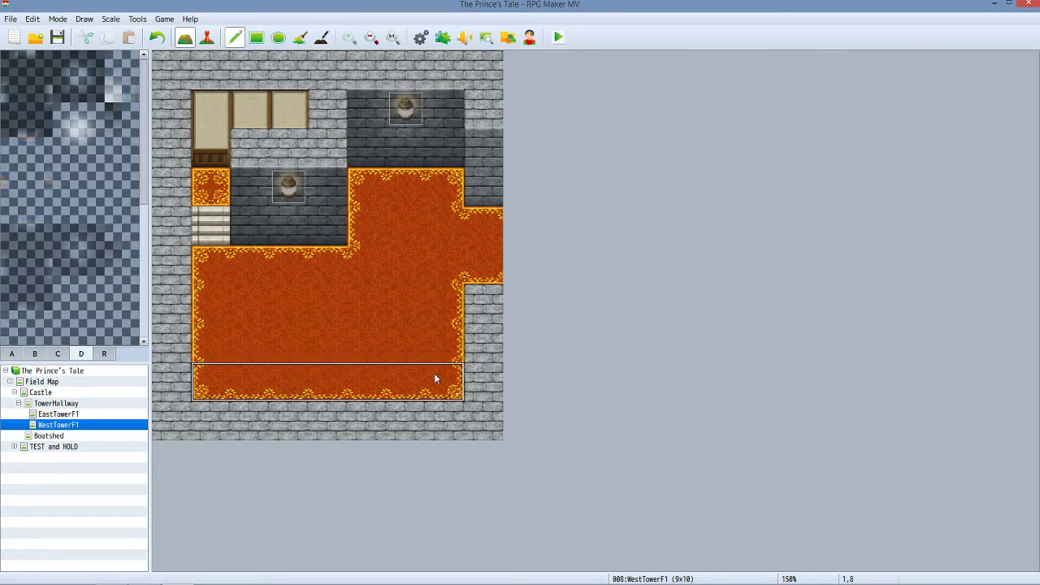
left_click(435, 375)
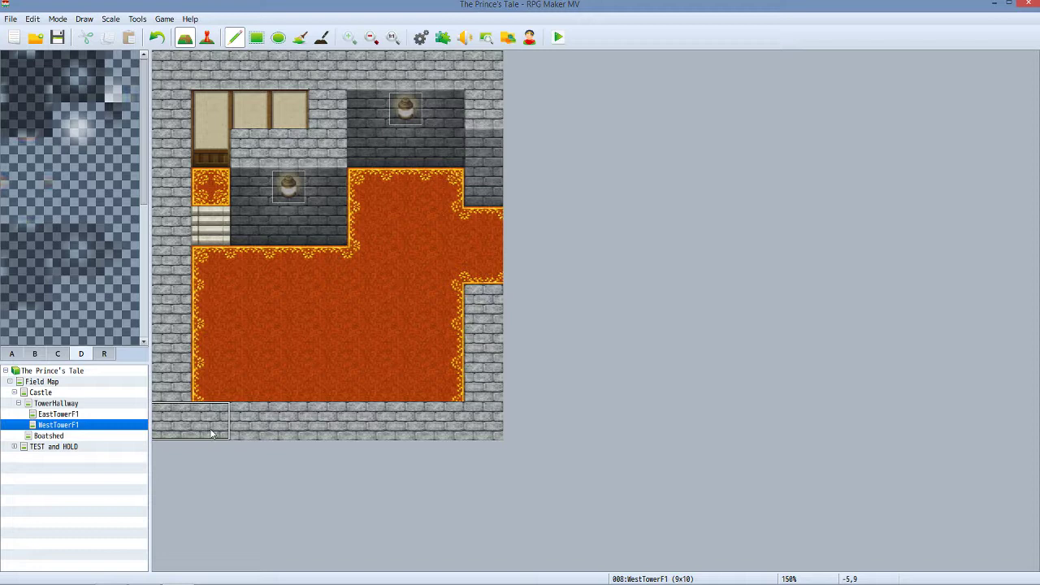
right_click_drag(220, 425, 445, 434)
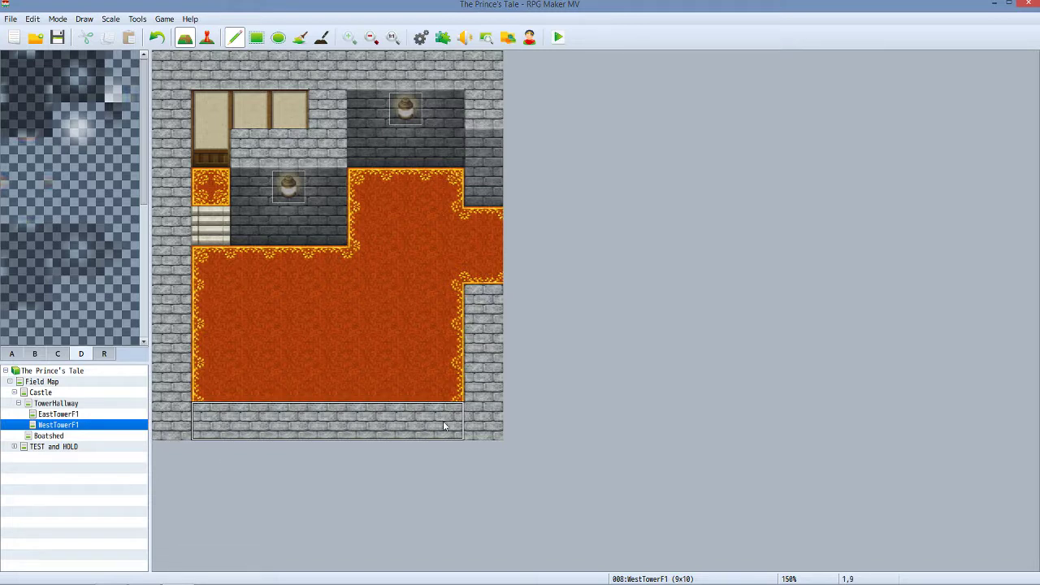
right_click(436, 415)
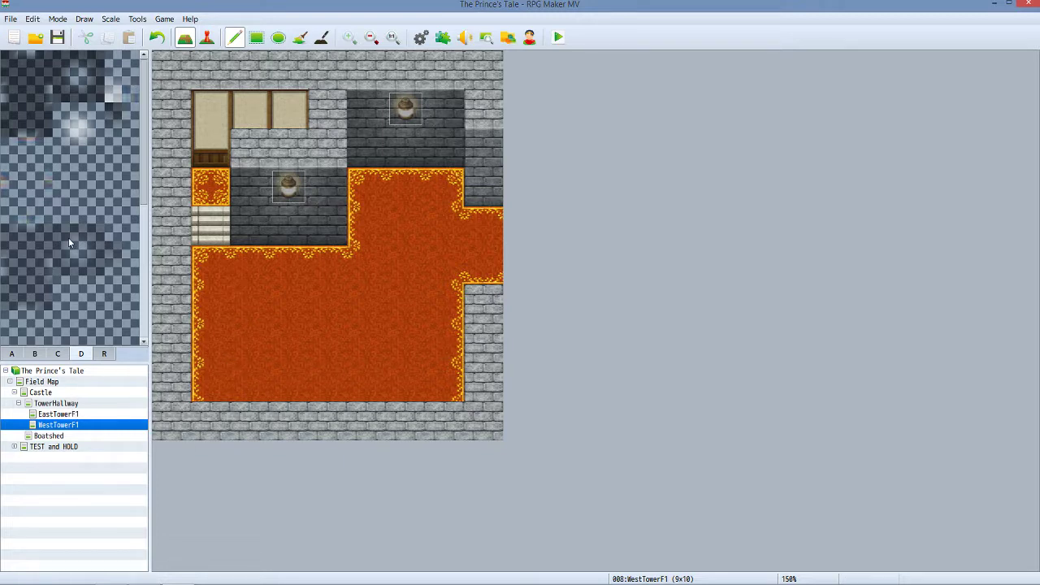
Stamp the upper 3×2 block of the lighter point-light shading twice side by side along the carpet's bottom edge in WestTowerF1.
left_click_drag(66, 235, 91, 251)
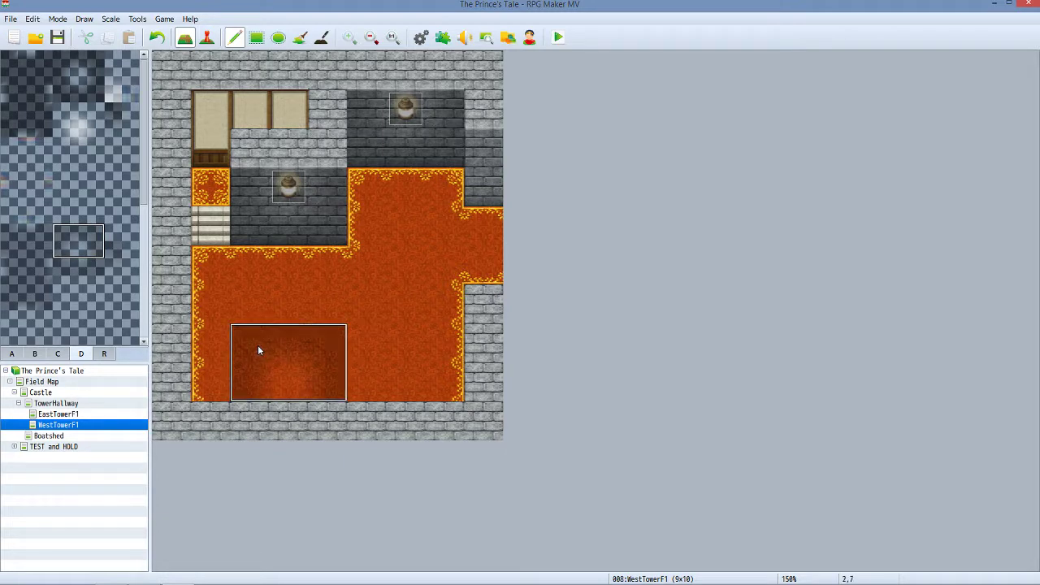
left_click(259, 351)
left_click(373, 358)
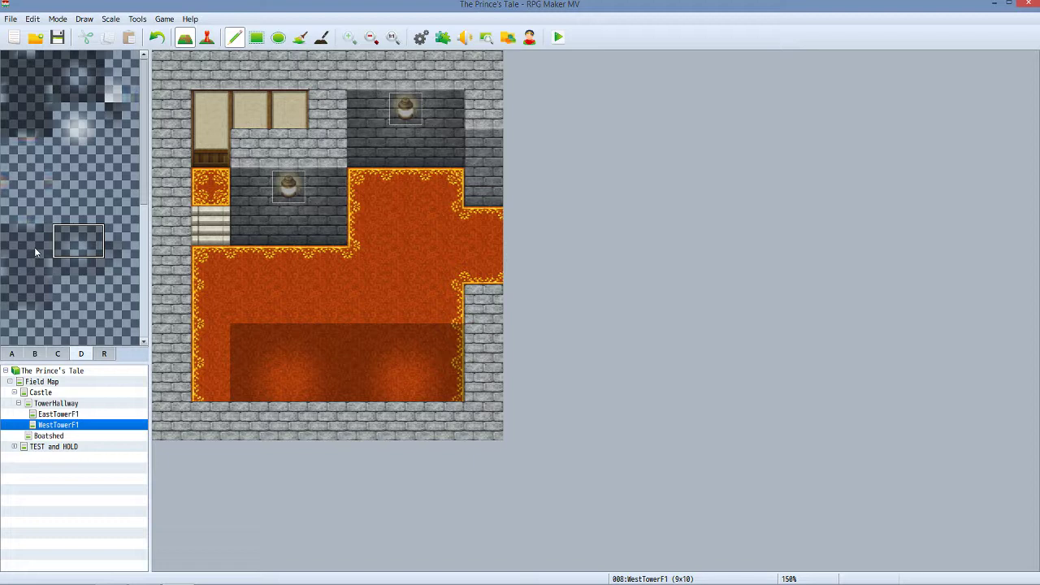
Stamp the lower 3×2 block of the lighter point-light shading on the carpet directly below each of the two lamp walls.
left_click(61, 251)
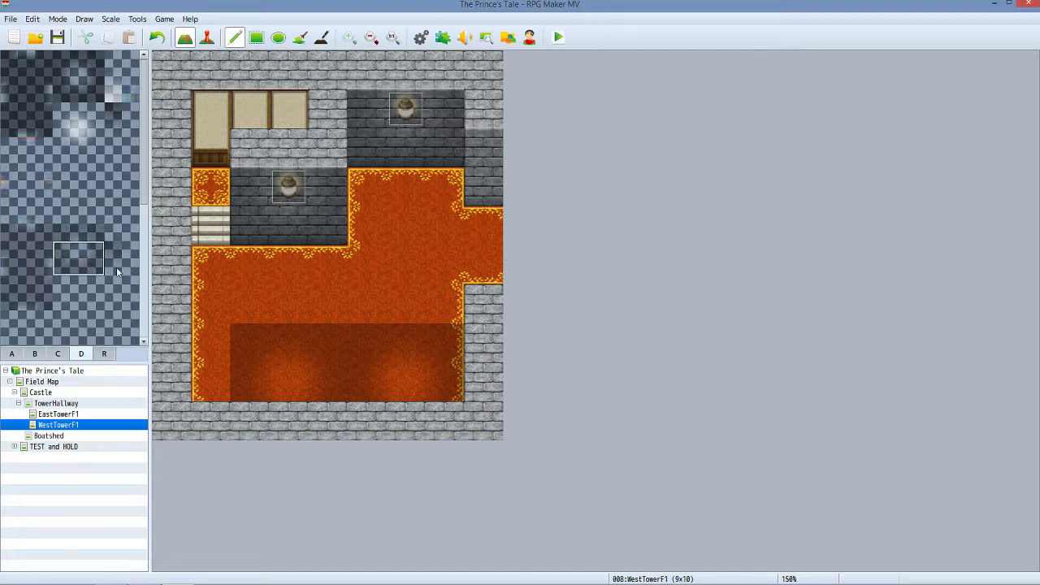
left_click(264, 278)
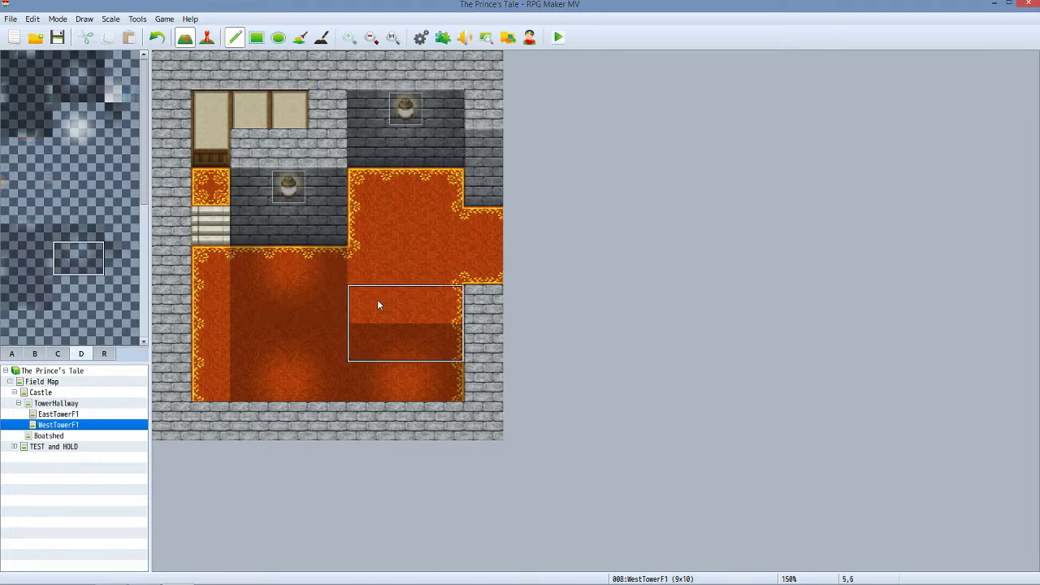
left_click(377, 185)
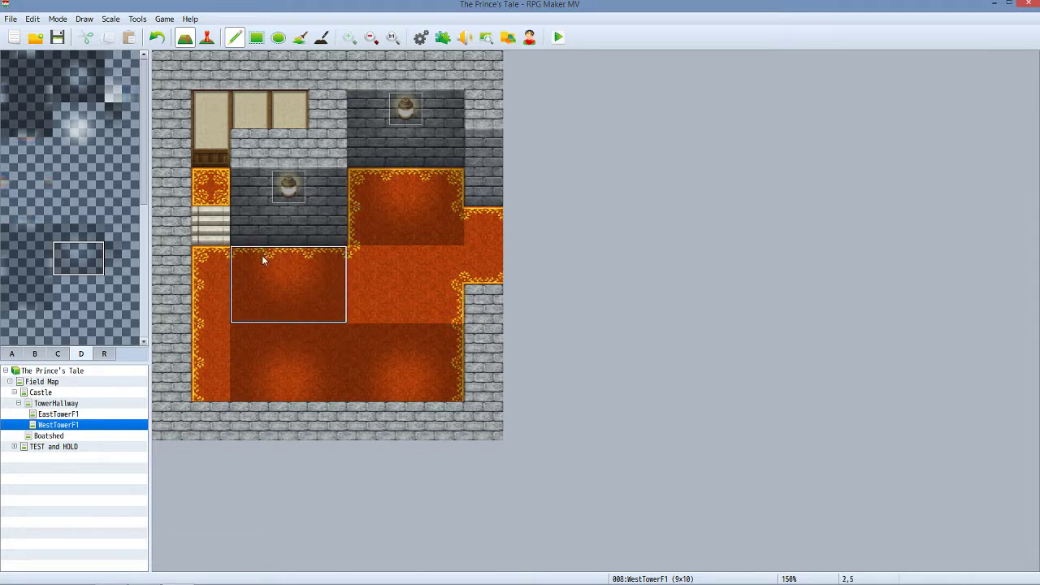
Fill the unshaded carpet between the light pools with the lighter plain shadow tile, undoing the extra shading on the doorway carpet.
left_click(27, 252)
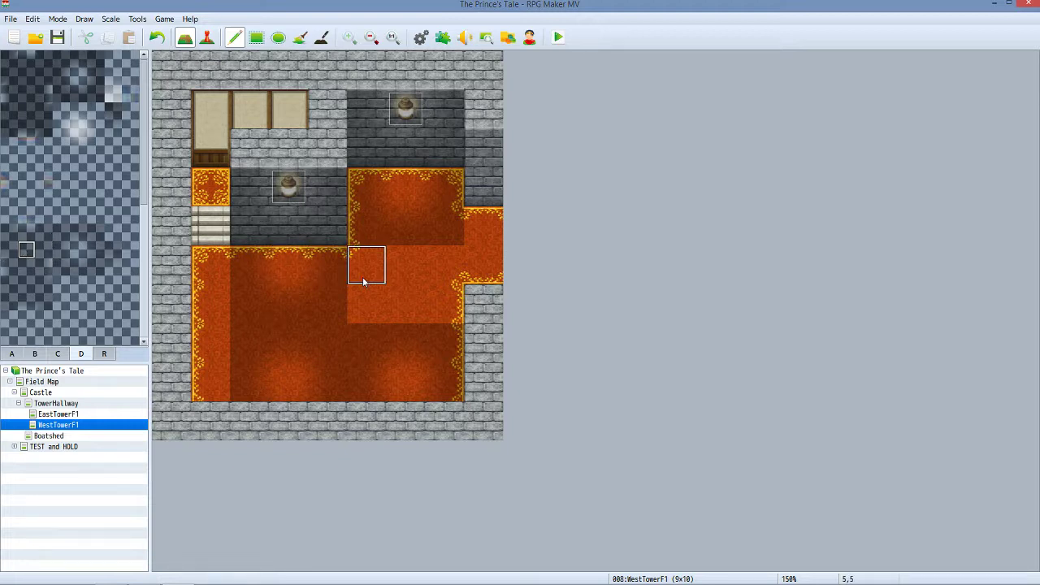
mouse_move(365, 276)
left_mouse_down()
mouse_move(434, 286)
mouse_move(437, 303)
mouse_move(366, 302)
left_mouse_up()
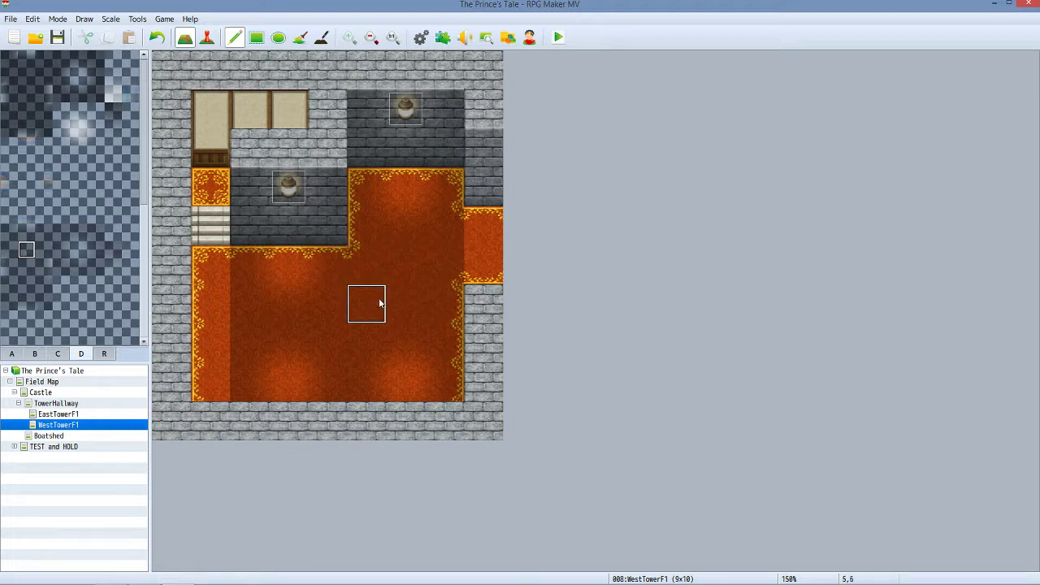
left_click_drag(476, 240, 471, 272)
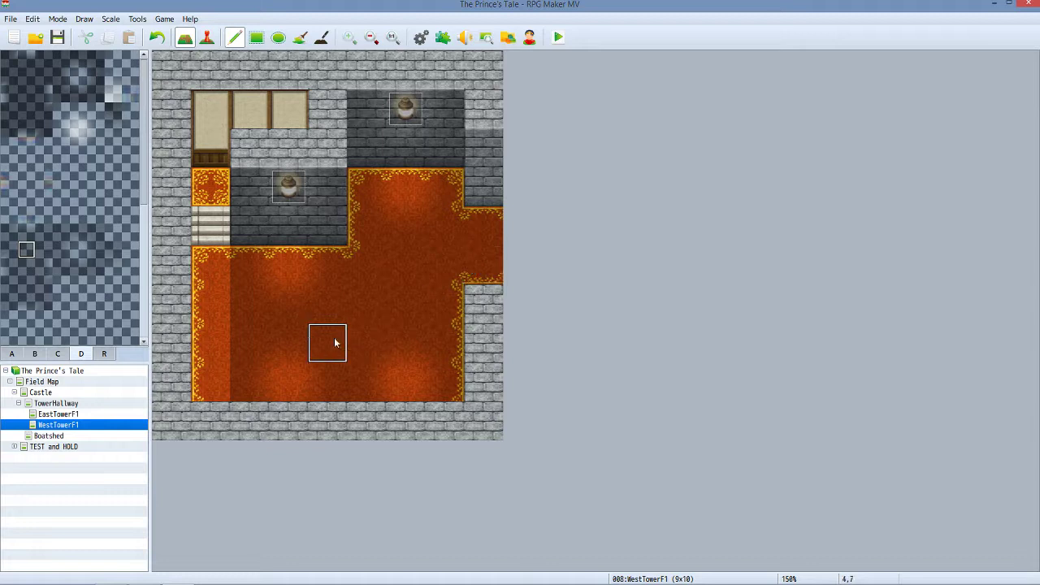
key("ctrl+z")
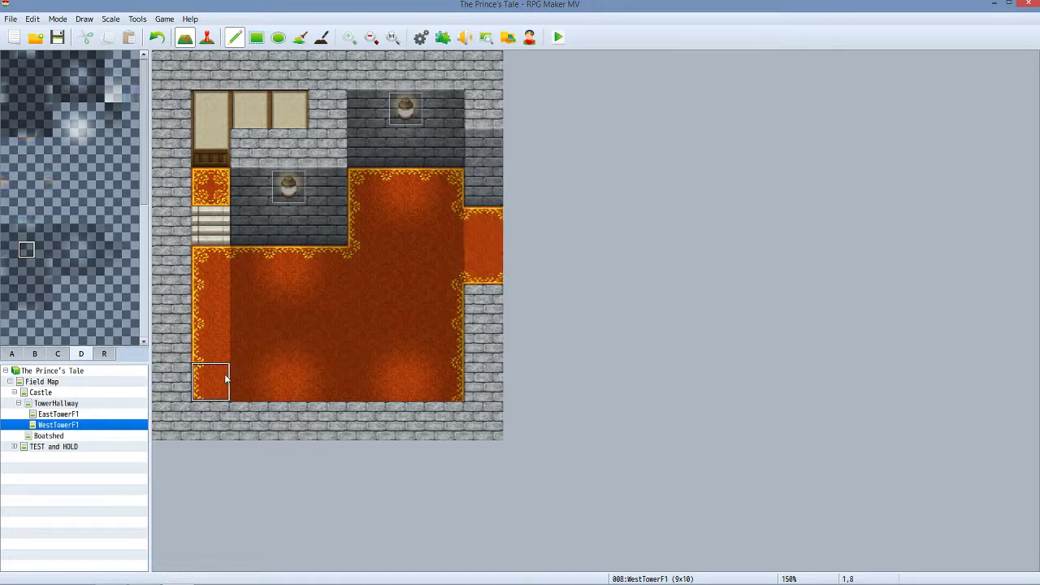
Stamp the lighter shadow tile that fades toward the right on the carpet and wall tiles at the map's right exit.
left_click(8, 274)
left_click(43, 267)
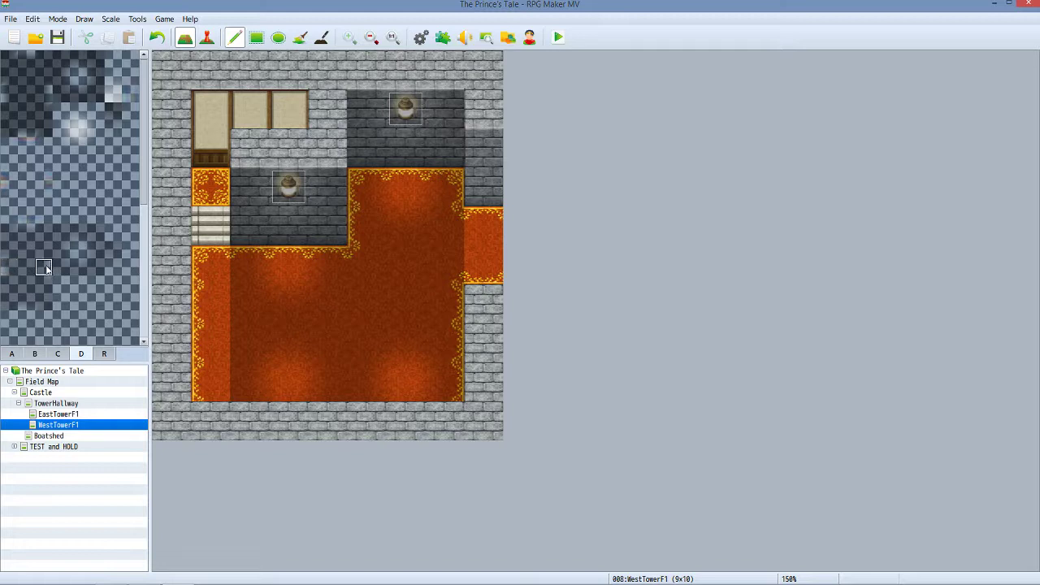
left_click(476, 253)
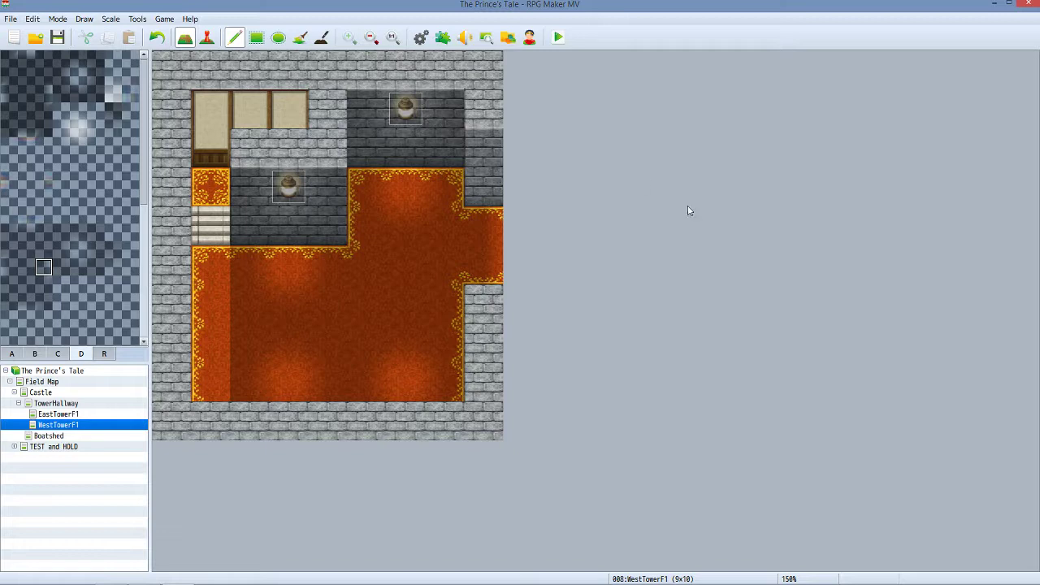
left_click(484, 179)
left_click(482, 160)
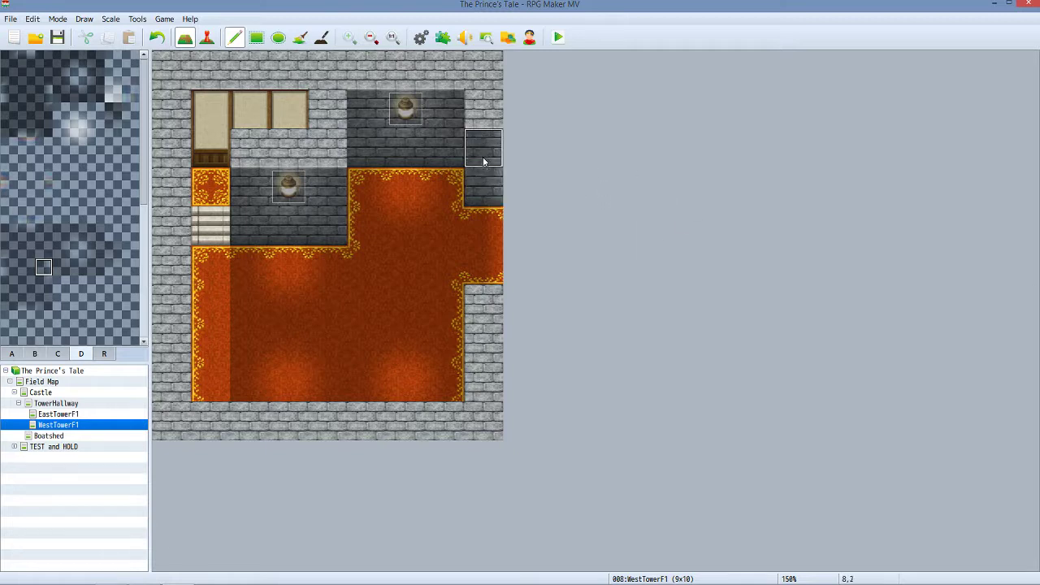
Compare with TowerHallway and EastTowerF1, and shade the tall cream panel in WestTowerF1 with the lighter shadow tile that fades toward the left.
left_click(57, 403)
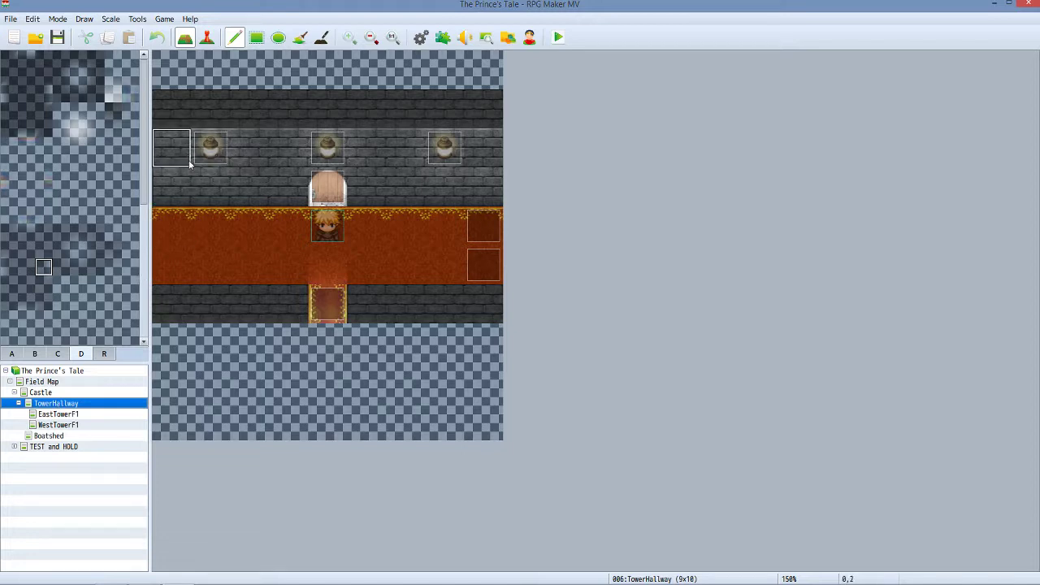
left_click(57, 414)
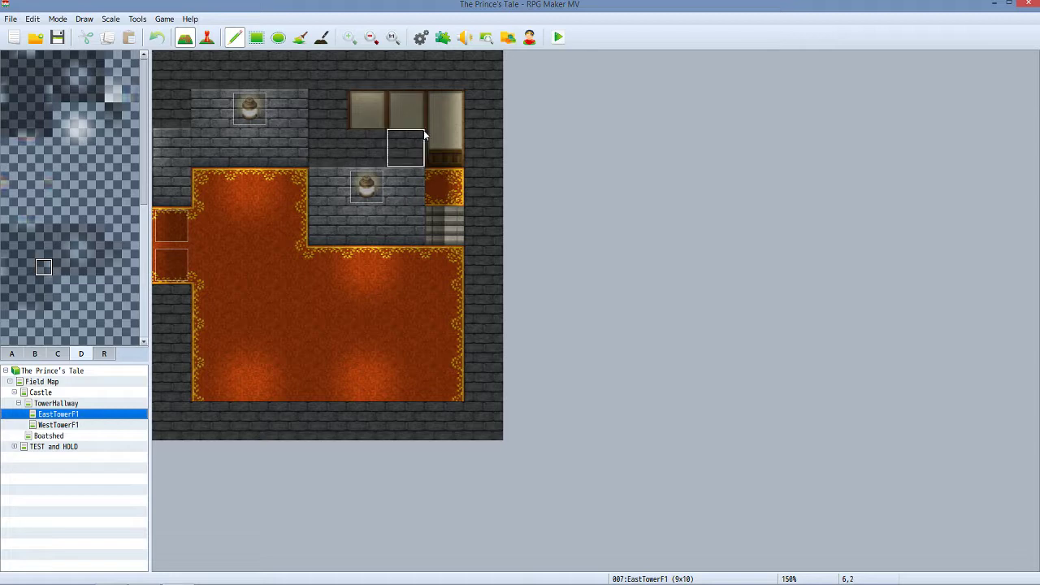
left_click(49, 425)
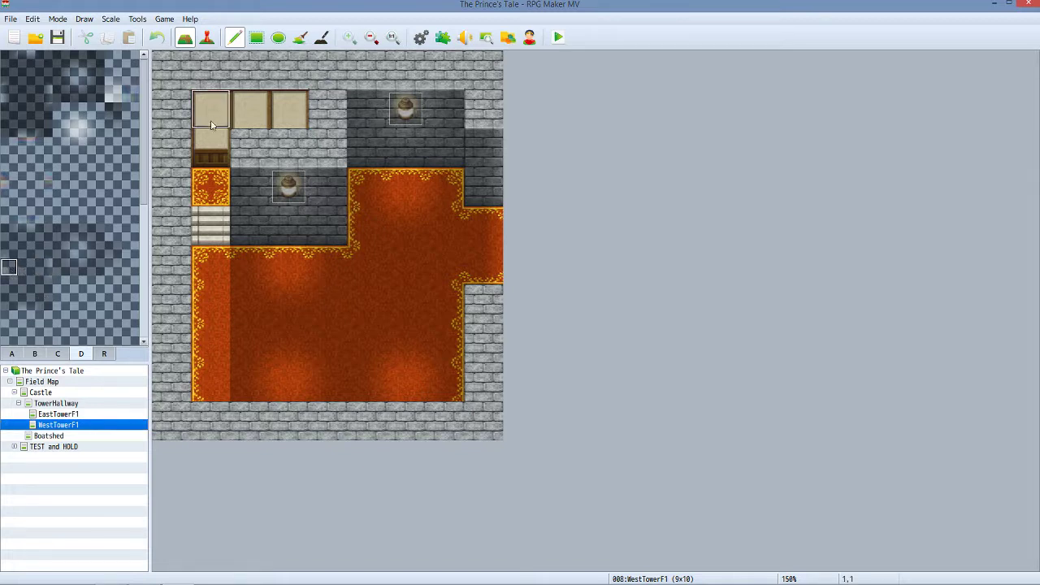
left_click(52, 415)
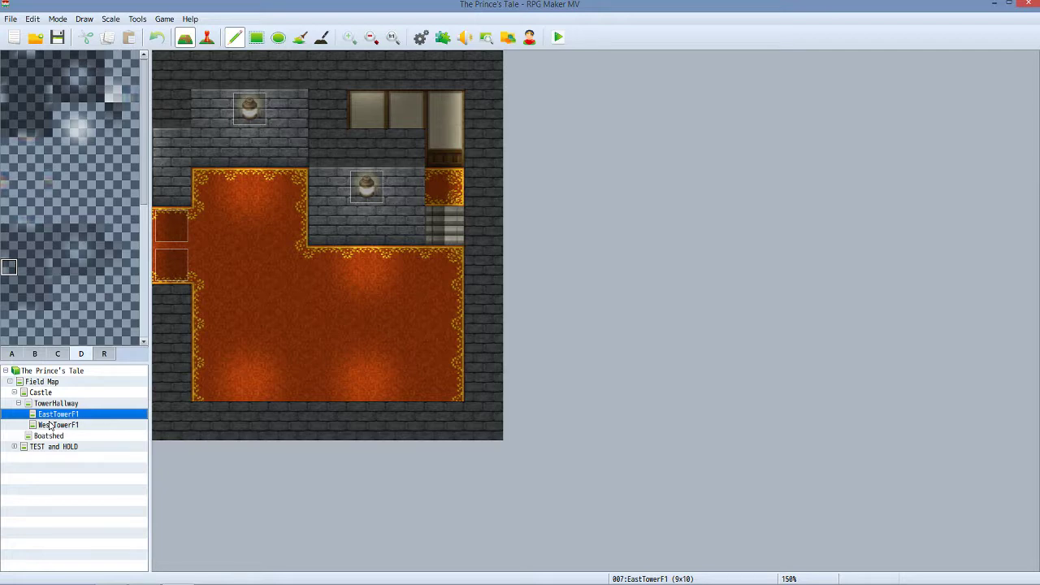
left_click(52, 425)
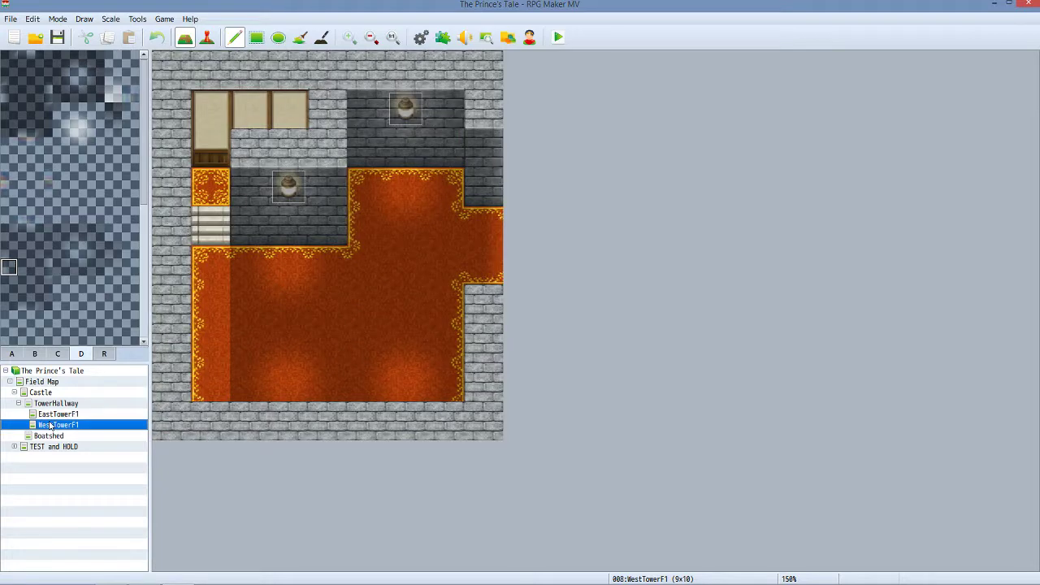
left_click(214, 162)
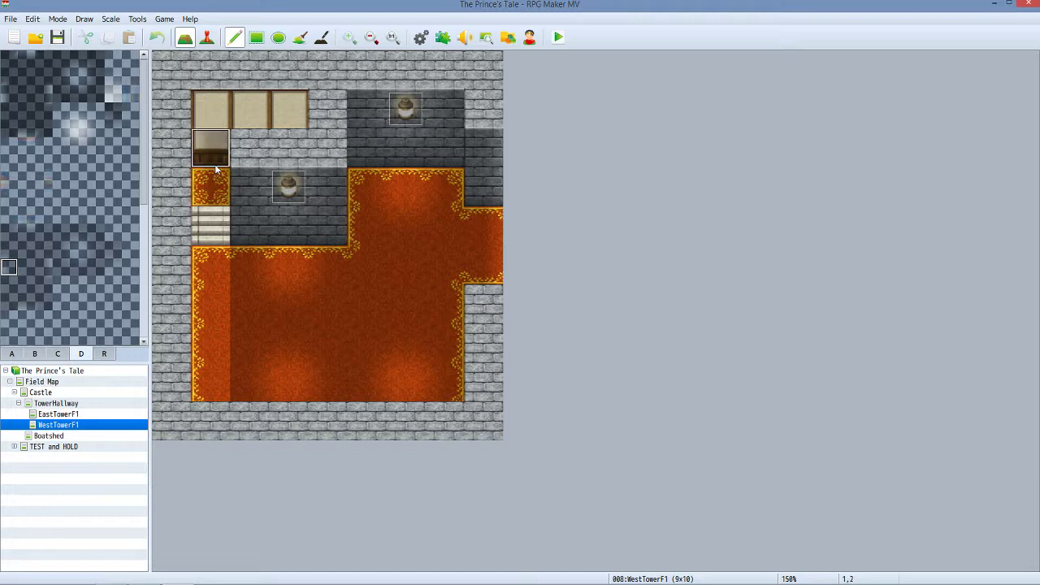
left_click(216, 112)
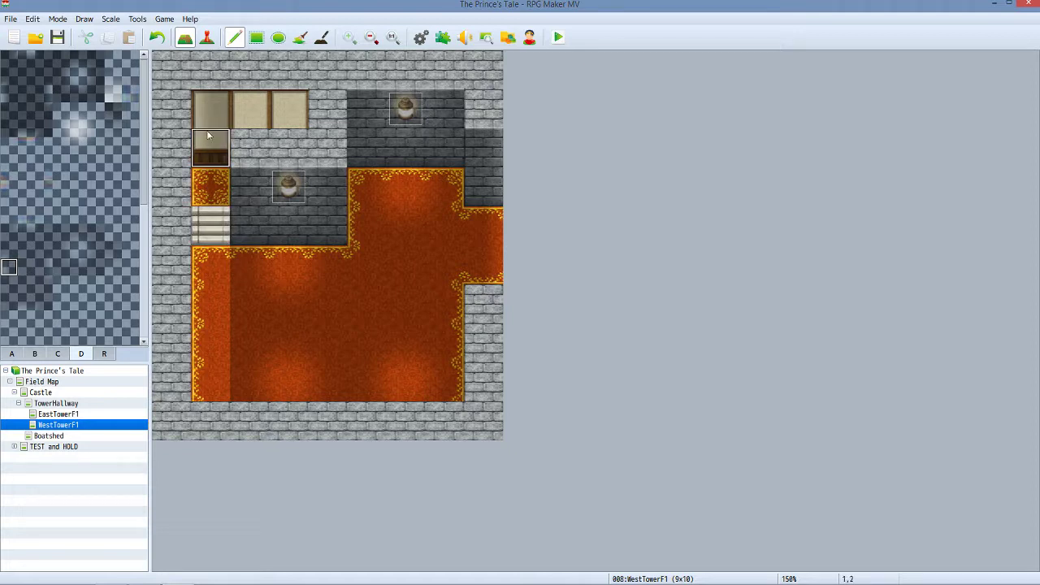
Check EastTowerF1 and shade the carpet's left column in WestTowerF1 with the lighter plain shadow tile.
left_click(54, 415)
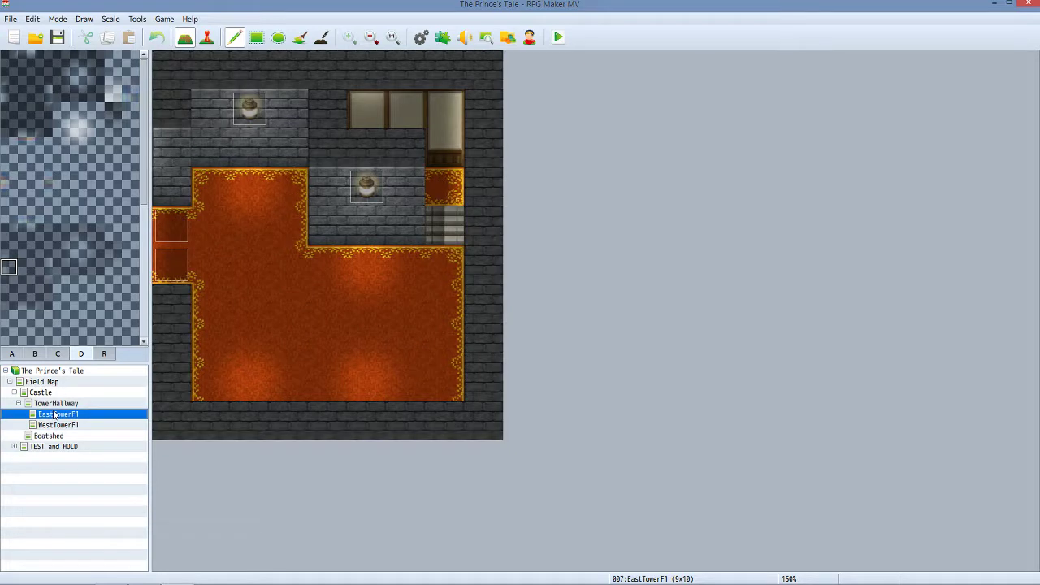
left_click(57, 423)
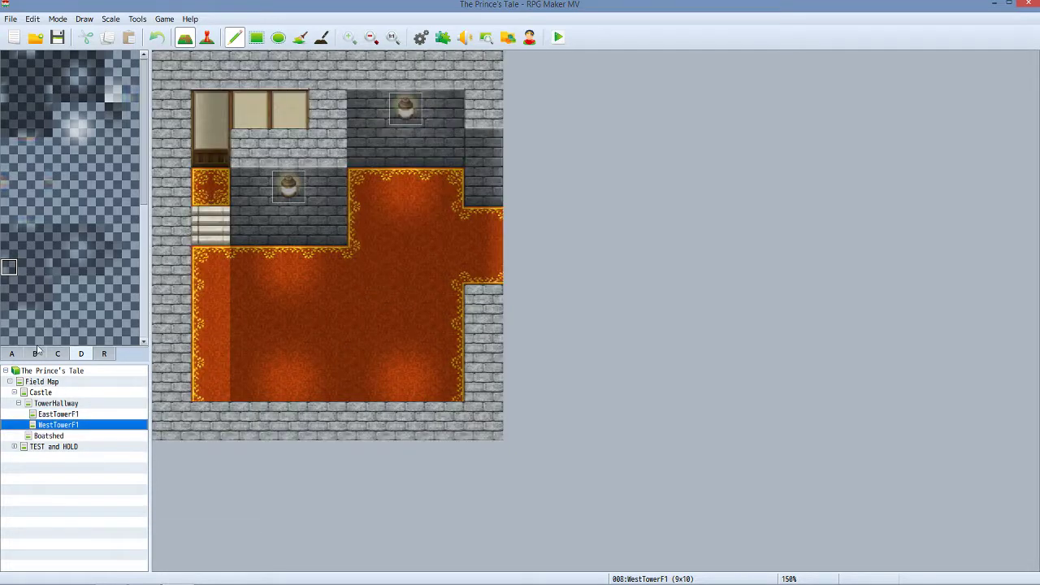
left_click_drag(210, 322, 206, 377)
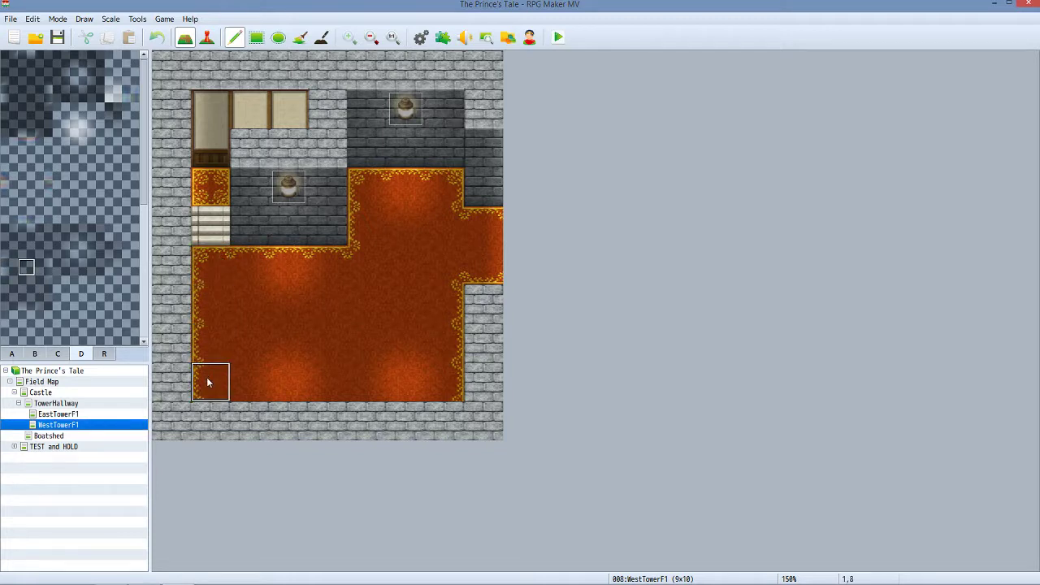
Shade the WestTowerF1 stairs with the lighter shadow tile that fades toward the right, and darken their right half with the Shadow Pen.
left_click(54, 415)
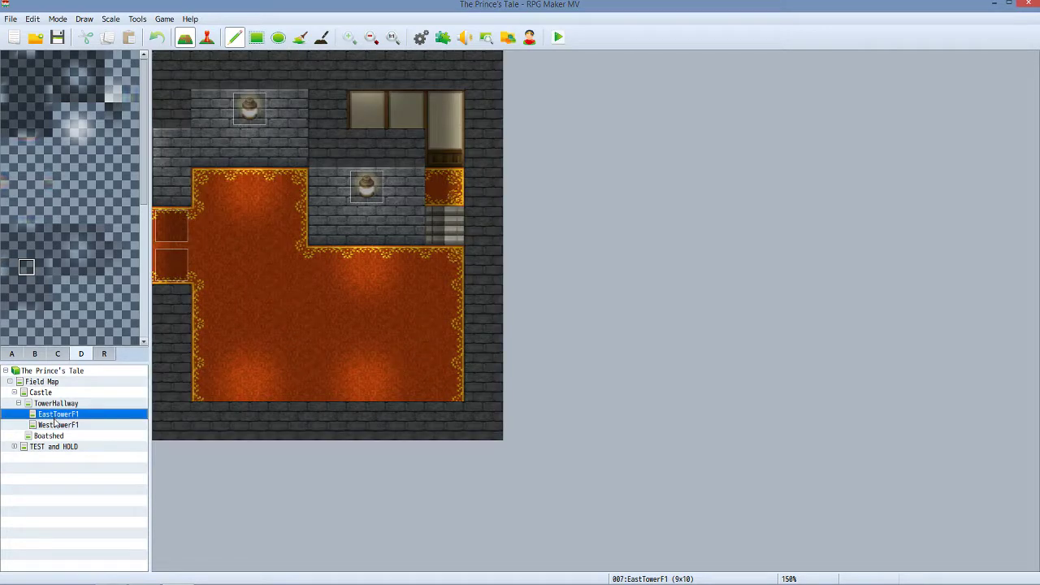
left_click(53, 425)
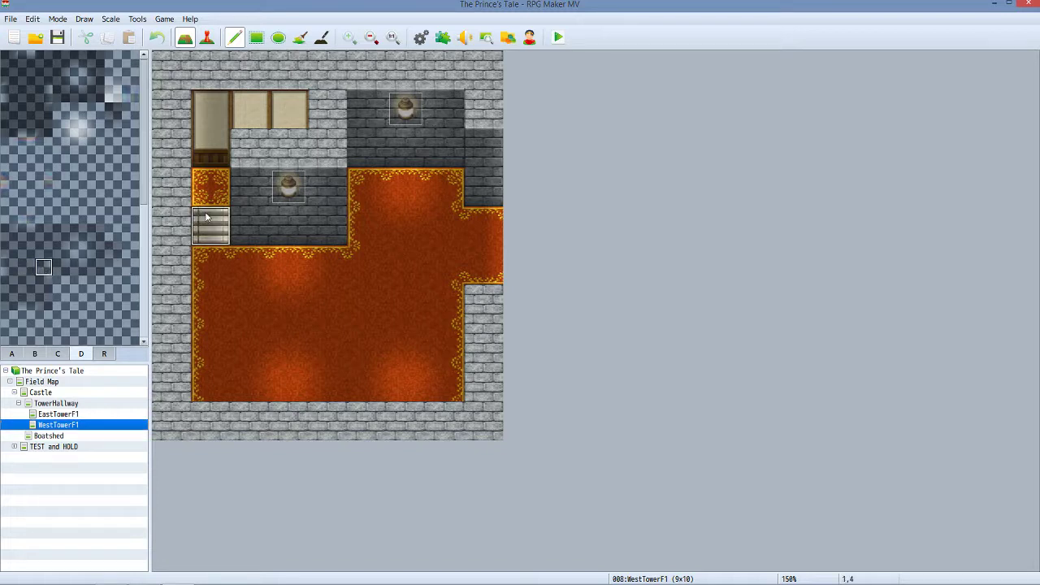
left_click(162, 233)
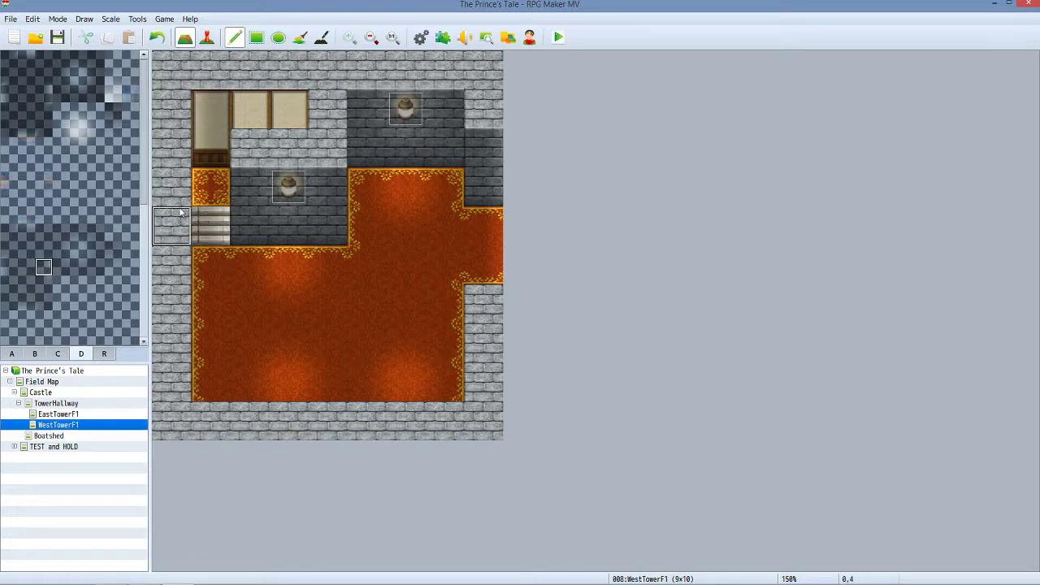
left_click(8, 268)
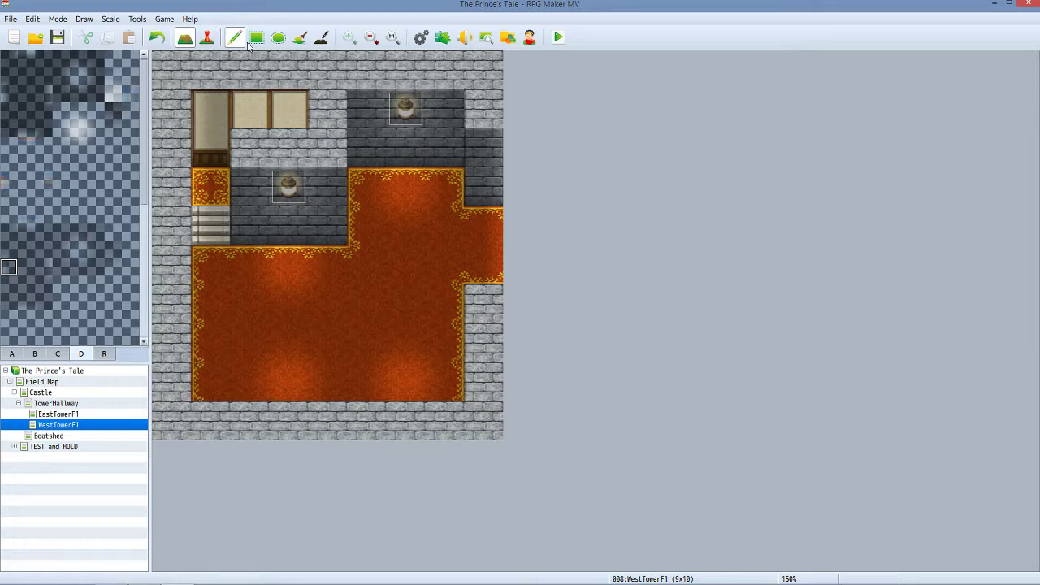
left_click(321, 38)
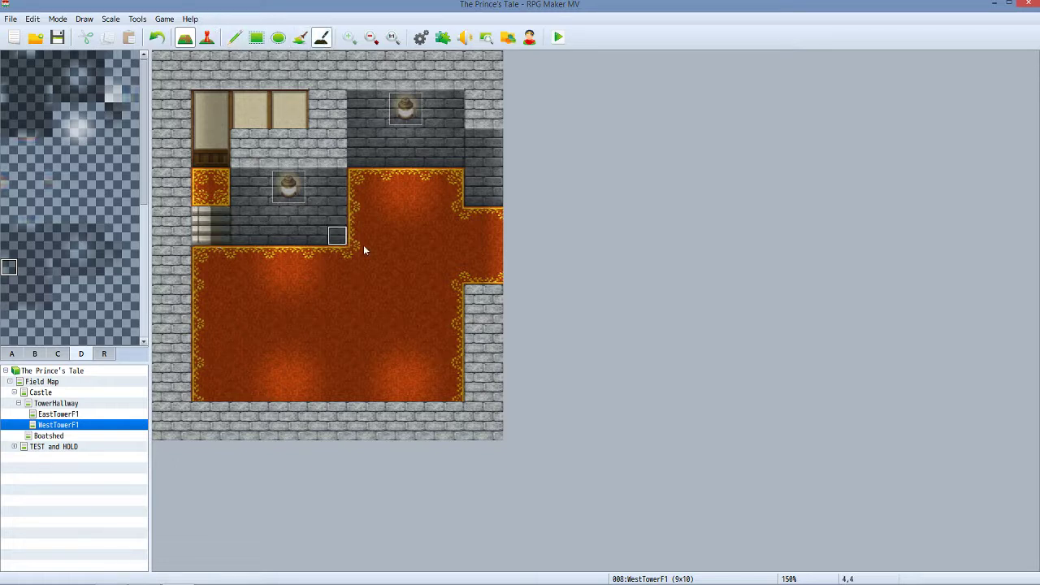
left_click(219, 215)
Try darkening the walls above and between the two lamps with the Shadow Pen, and undo it.
mouse_move(245, 161)
left_mouse_down()
mouse_move(266, 142)
mouse_move(295, 140)
mouse_move(318, 139)
mouse_move(337, 159)
mouse_move(337, 120)
mouse_move(314, 86)
mouse_move(456, 81)
left_mouse_up()
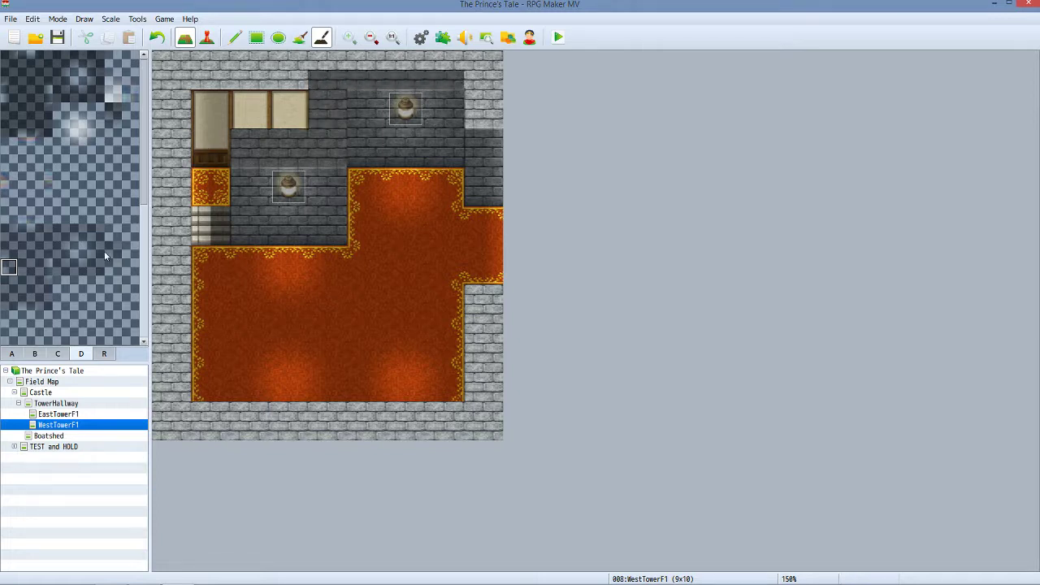
key("ctrl+z")
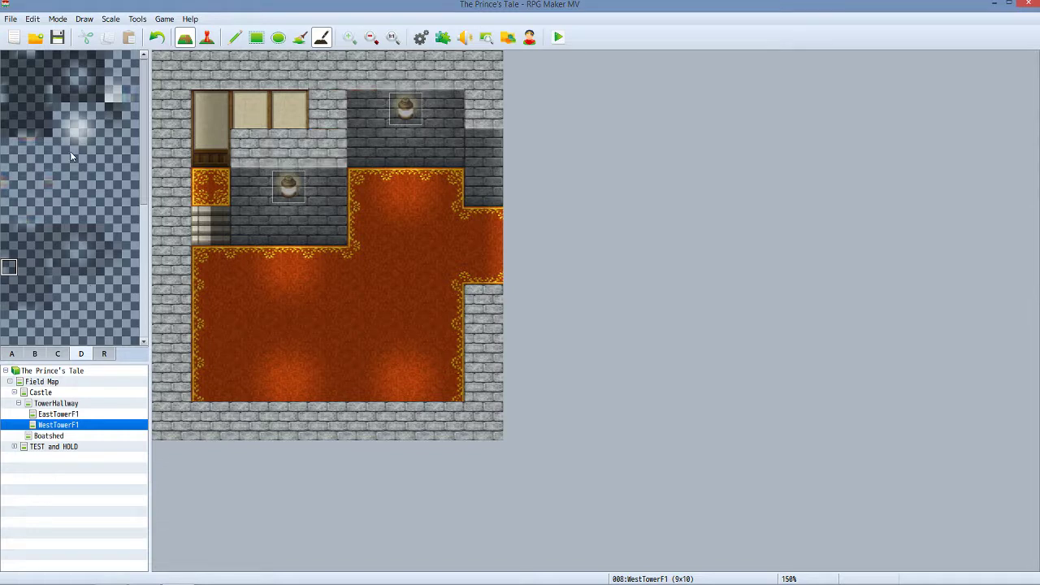
Flood fill the surrounding stone walls of WestTowerF1 with the darker plain shadow tile.
left_click(28, 79)
left_click(299, 38)
left_click(167, 104)
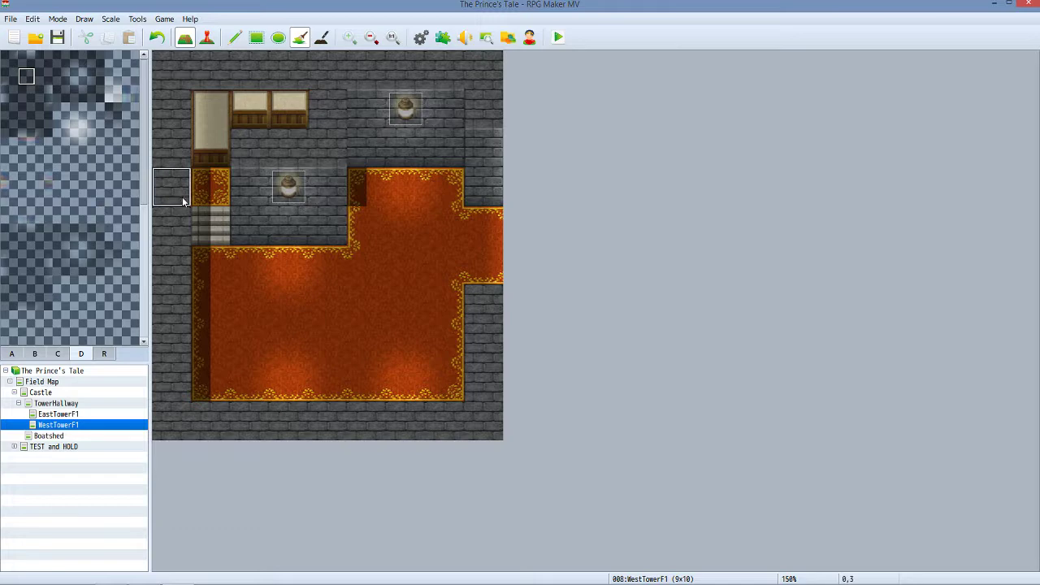
Check EastTowerF1 and darken all the outer stone walls of WestTowerF1 with the Shadow Pen, leaving the walls around the lamps lit.
left_click(57, 416)
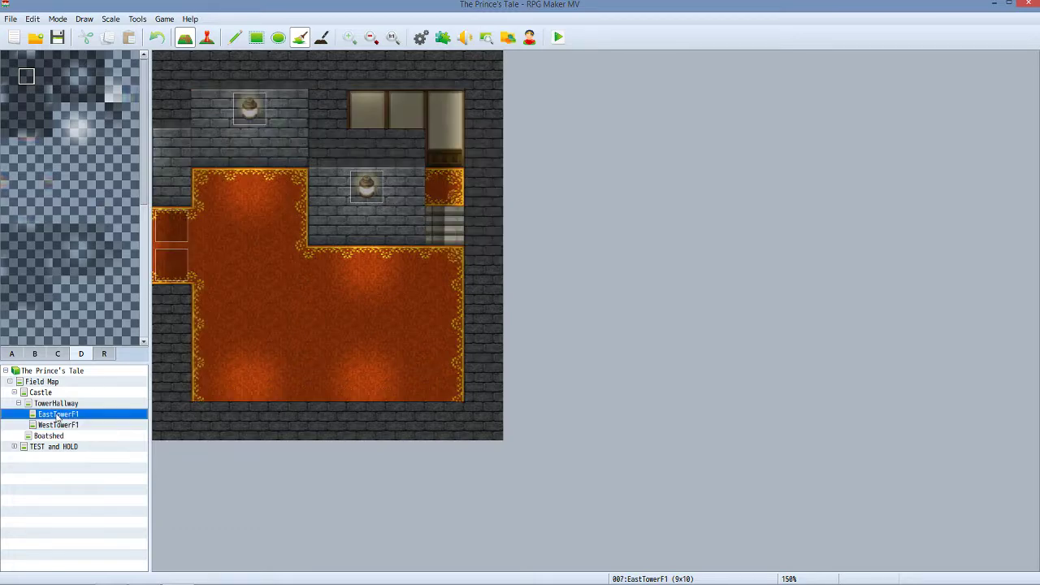
right_click(179, 115)
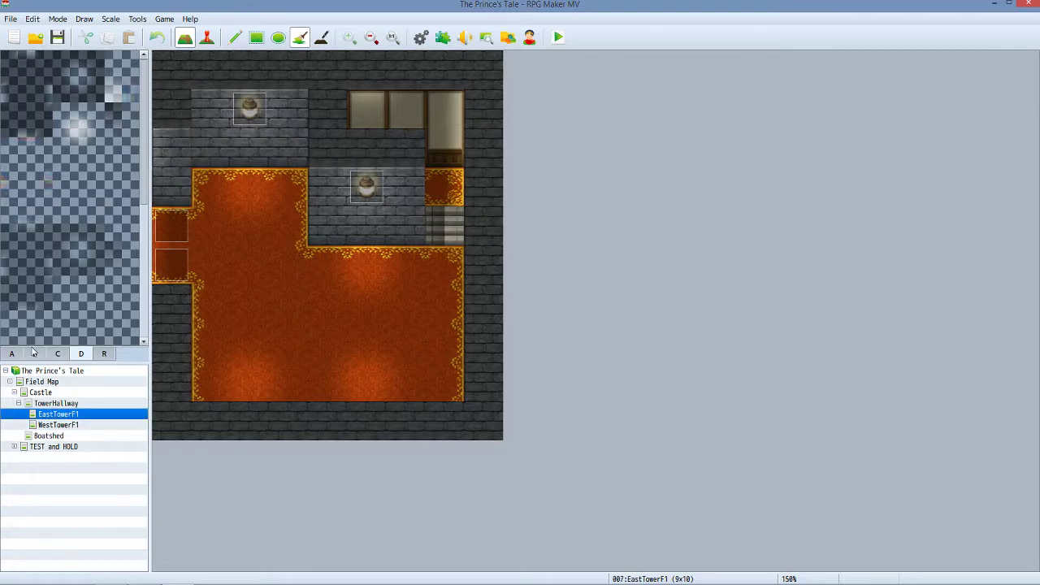
left_click(25, 95)
left_click(49, 429)
left_click(321, 37)
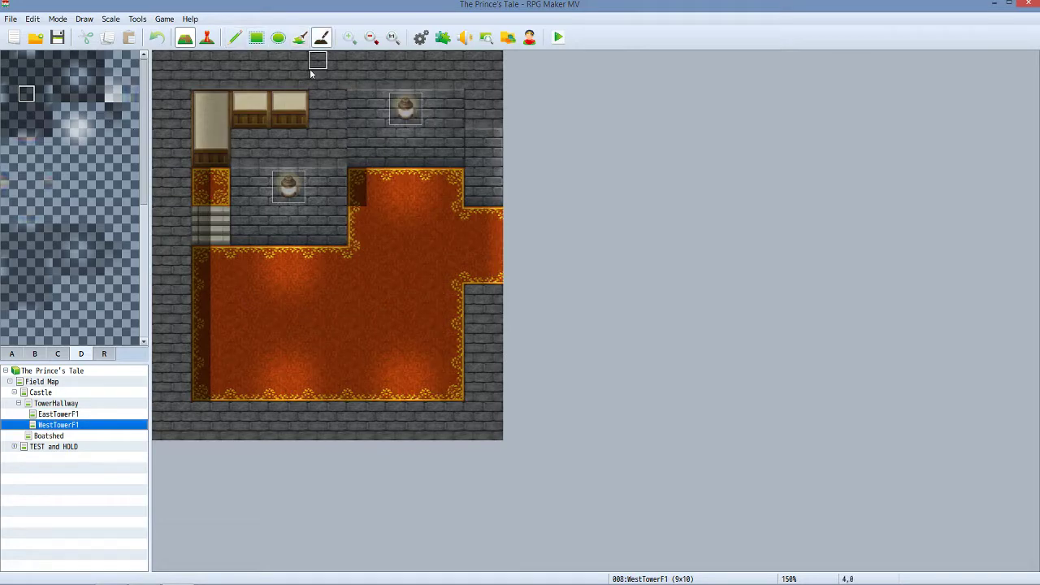
left_click(242, 140)
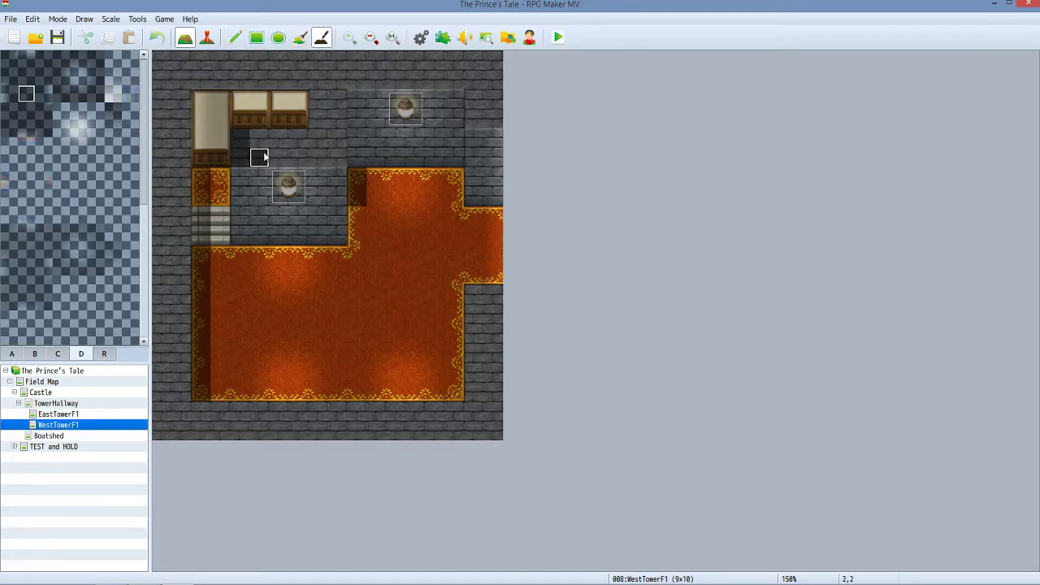
mouse_move(263, 153)
left_mouse_down()
mouse_move(280, 134)
mouse_move(322, 140)
mouse_move(336, 97)
mouse_move(323, 95)
mouse_move(366, 77)
mouse_move(458, 79)
mouse_move(467, 95)
mouse_move(488, 65)
mouse_move(200, 61)
mouse_move(296, 66)
mouse_move(298, 75)
mouse_move(173, 84)
mouse_move(167, 102)
mouse_move(179, 274)
mouse_move(171, 134)
mouse_move(181, 102)
mouse_move(180, 236)
mouse_move(180, 102)
mouse_move(160, 428)
mouse_move(179, 307)
mouse_move(162, 329)
mouse_move(178, 329)
mouse_move(173, 426)
mouse_move(203, 409)
mouse_move(431, 423)
mouse_move(373, 416)
left_mouse_up()
mouse_move(200, 431)
left_mouse_down()
mouse_move(429, 439)
mouse_move(455, 430)
mouse_move(431, 428)
mouse_move(488, 425)
mouse_move(488, 295)
mouse_move(471, 293)
mouse_move(477, 410)
left_mouse_up()
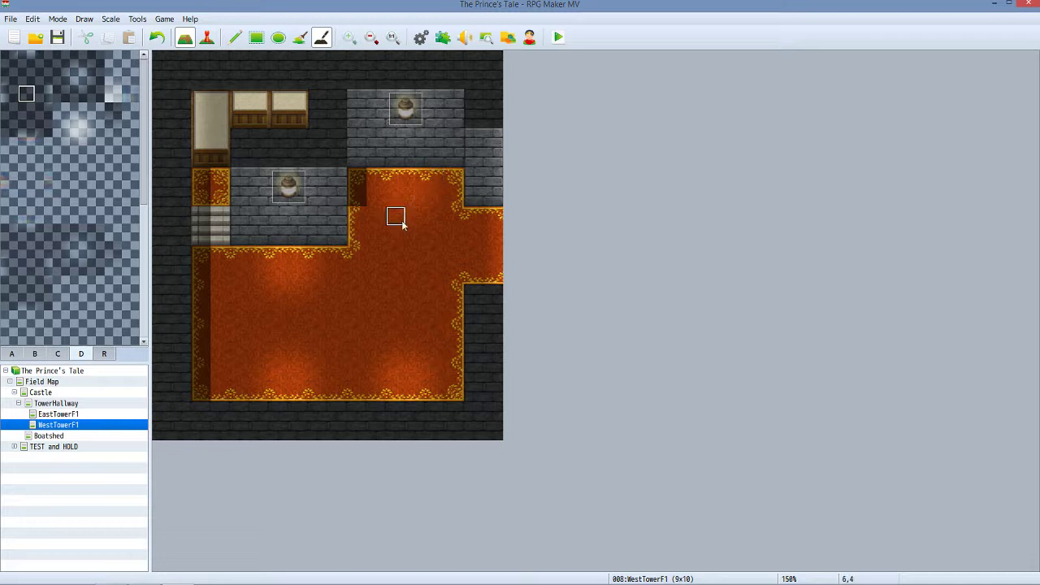
Remove the Shadow Pen shadows from the carpet's upper corner, the stairs, the landing and the left carpet column in WestTowerF1.
left_click(357, 196)
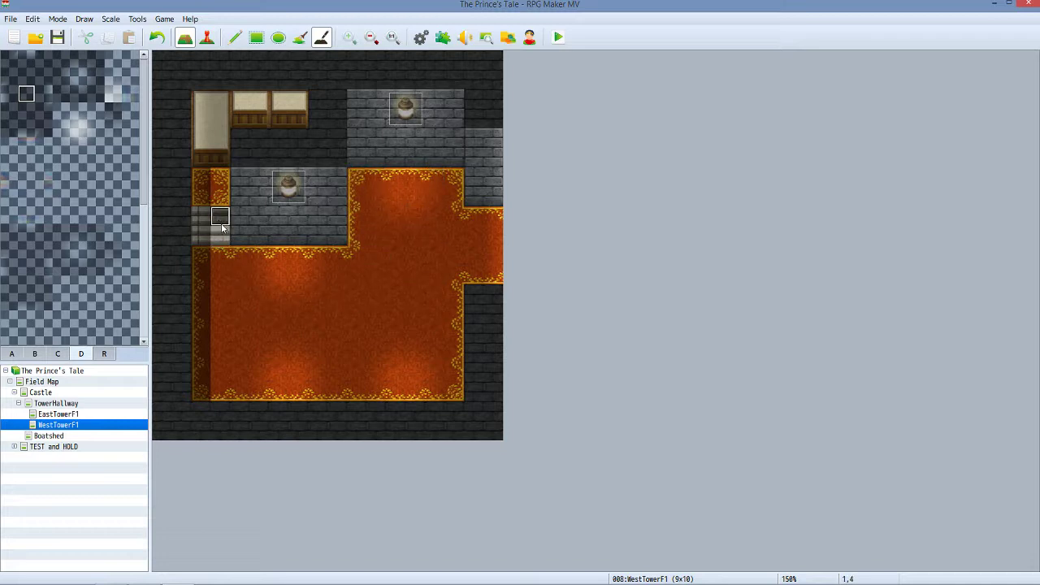
left_click_drag(218, 223, 222, 236)
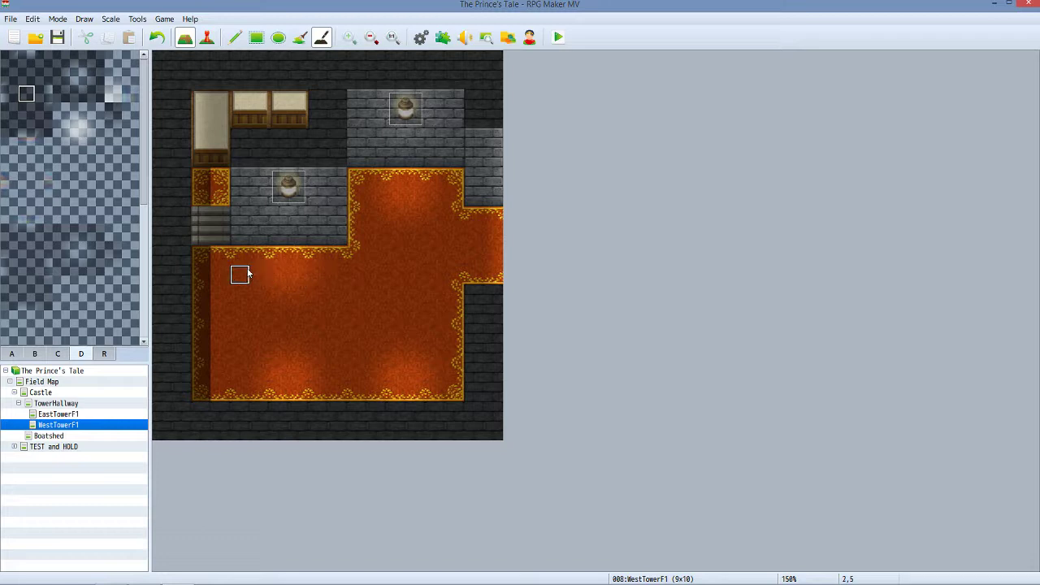
left_click_drag(227, 242, 221, 223)
left_click_drag(200, 235, 200, 214)
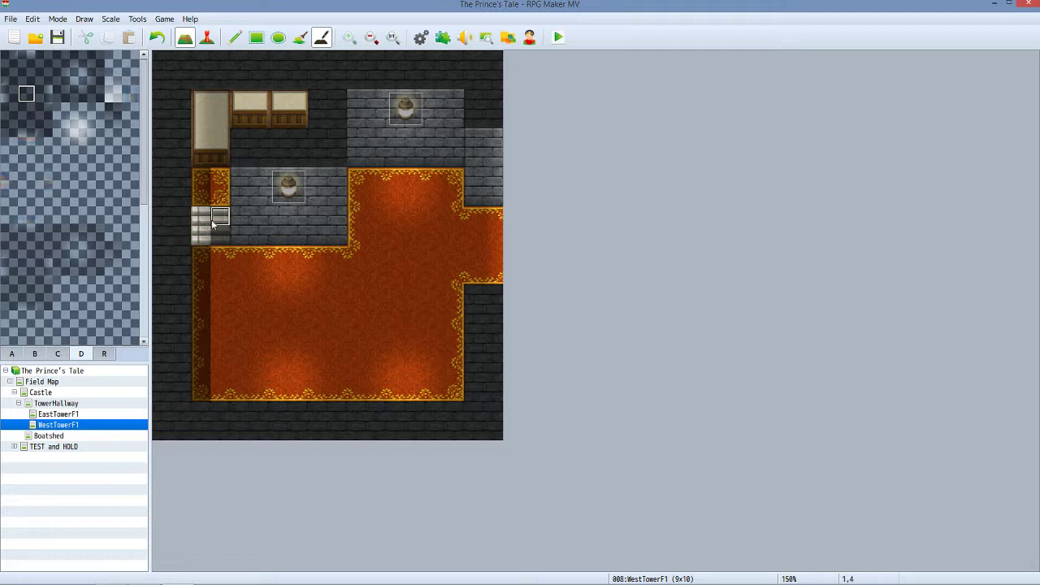
left_click(215, 232)
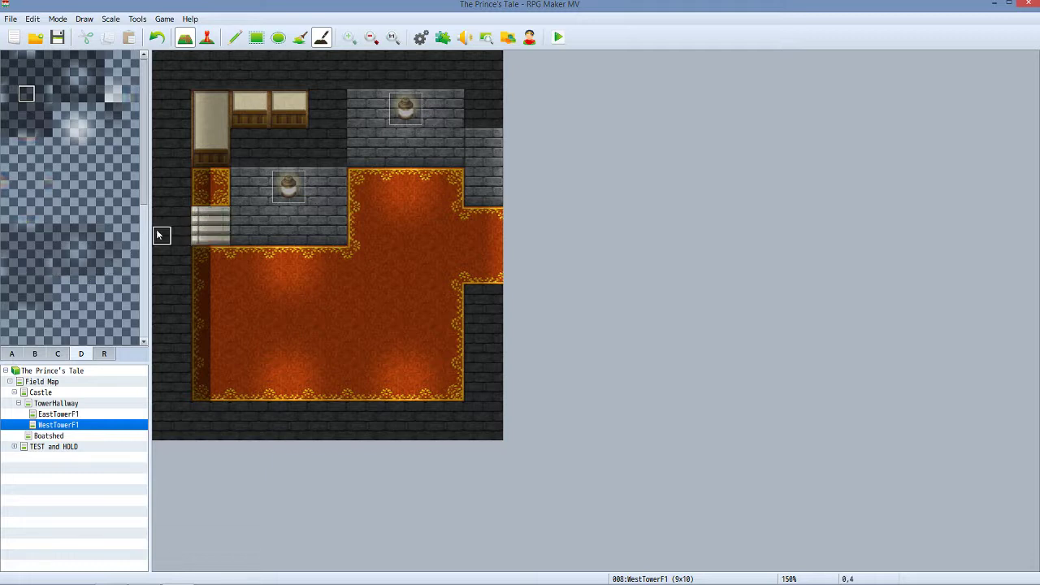
left_click(203, 179)
left_click_drag(207, 335, 204, 388)
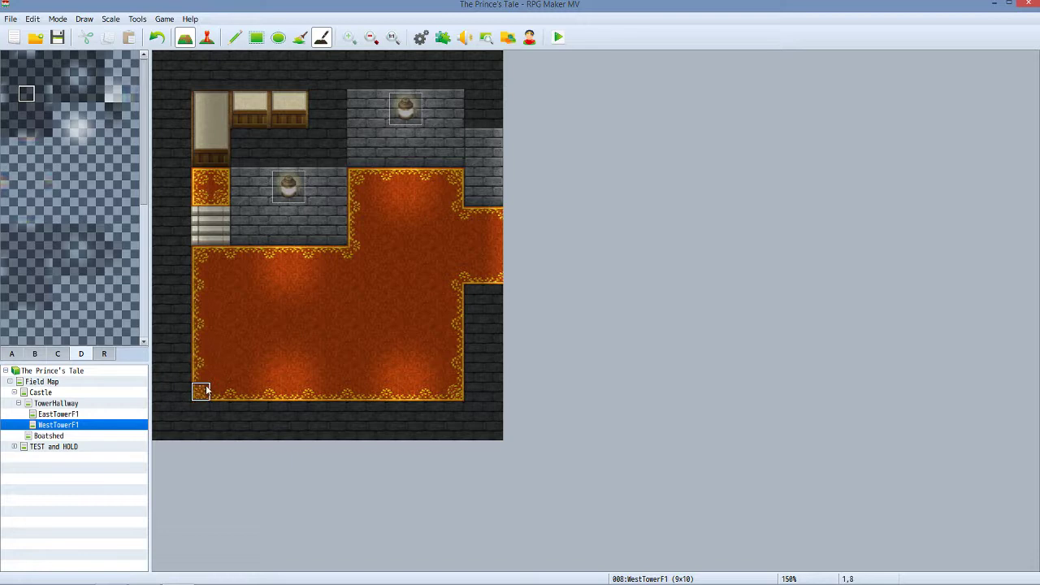
Darken the right half of the stairs with the Shadow Pen and shade the stairs with a lighter shadow tile.
left_click(216, 231)
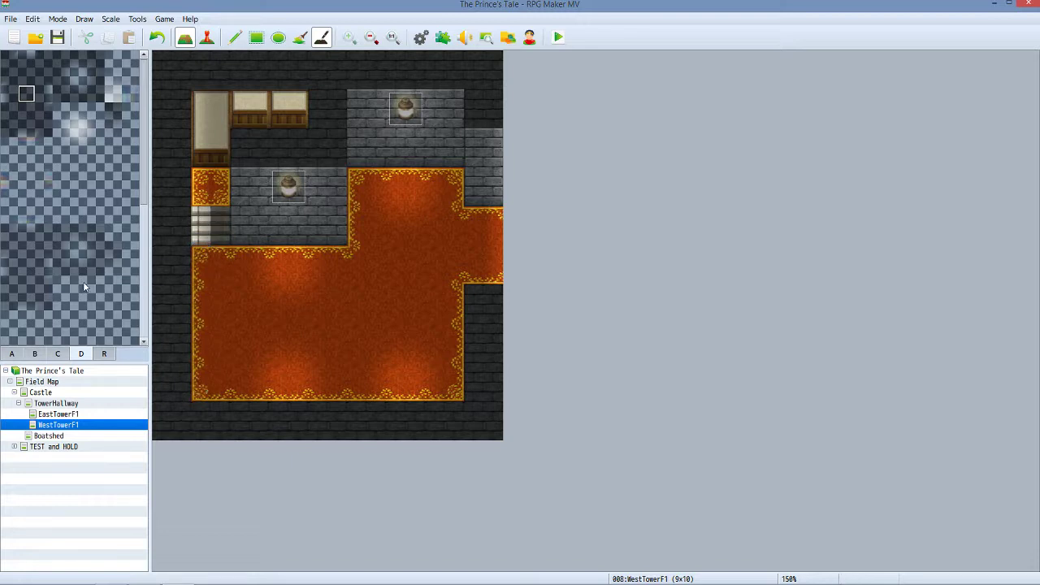
left_click(44, 267)
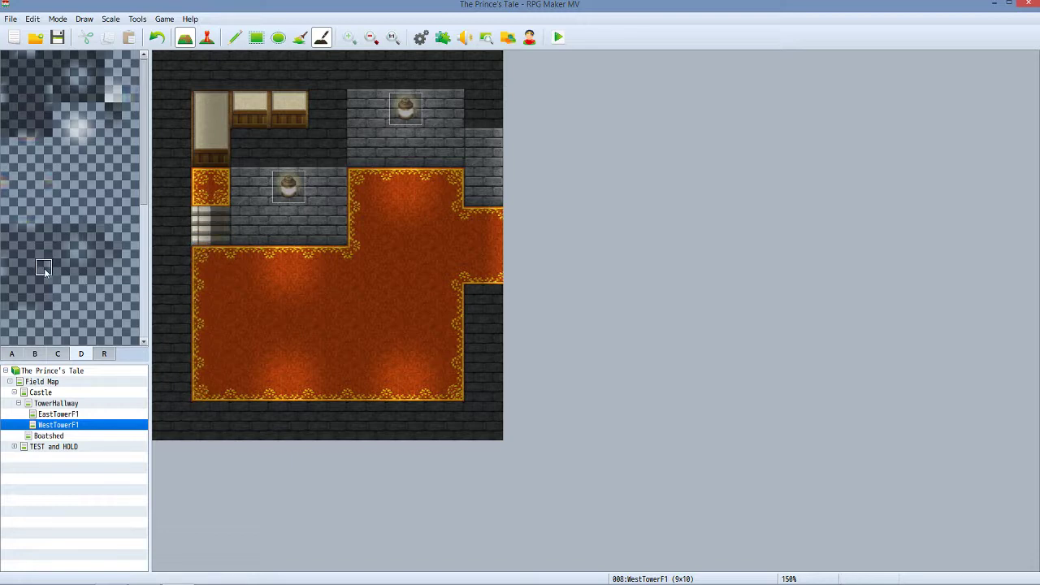
left_click(241, 39)
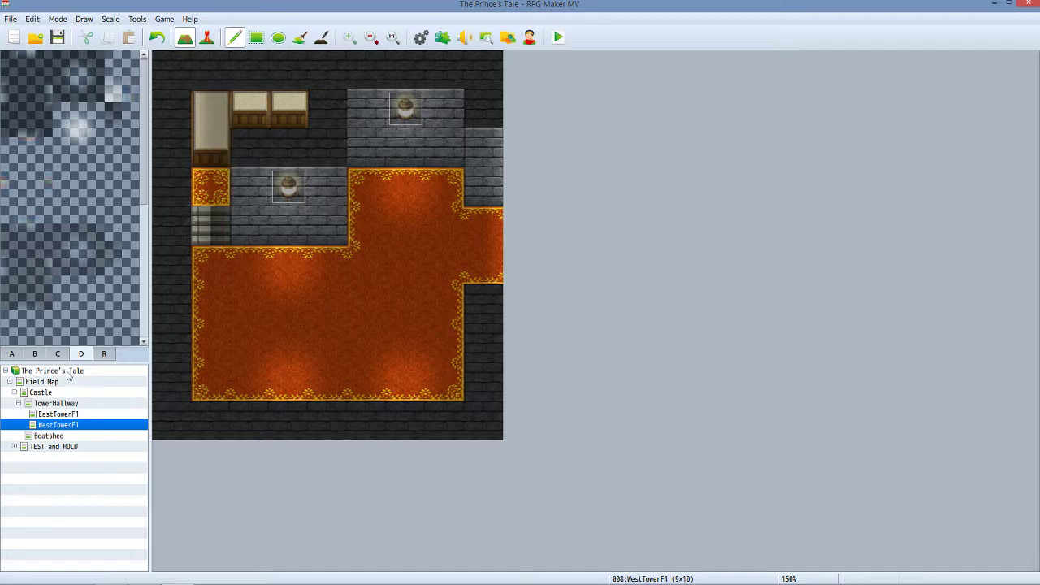
Erase the overlay tiles from the two short cream panels beside the tall one in WestTowerF1.
left_click(34, 354)
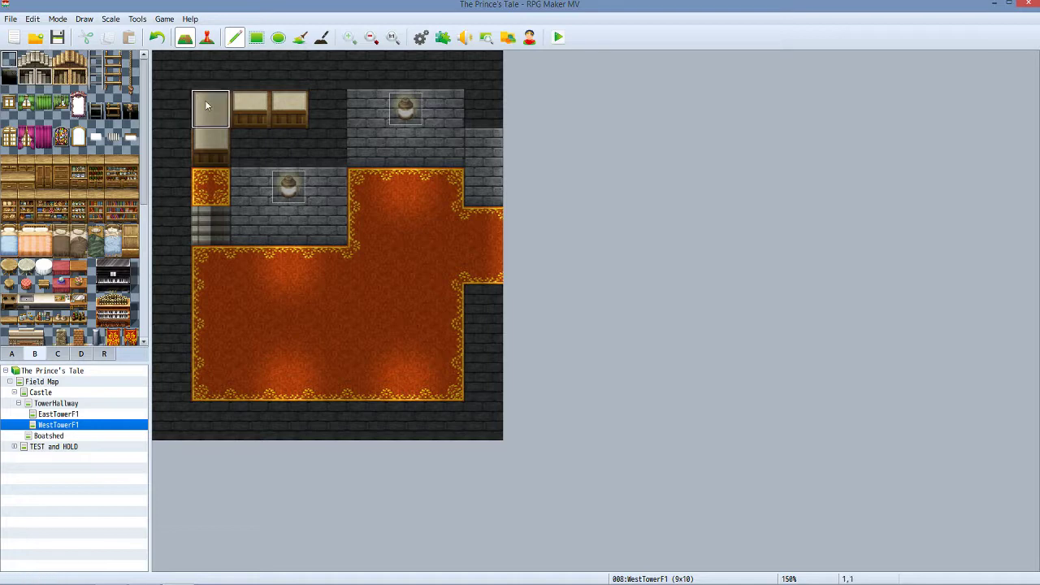
left_click(80, 355)
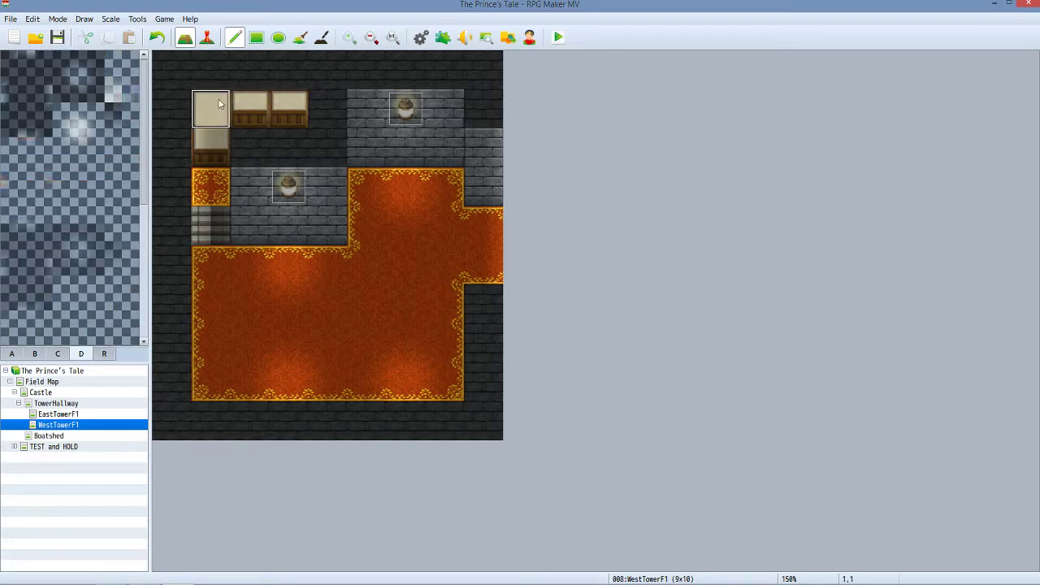
left_click_drag(232, 102, 290, 108)
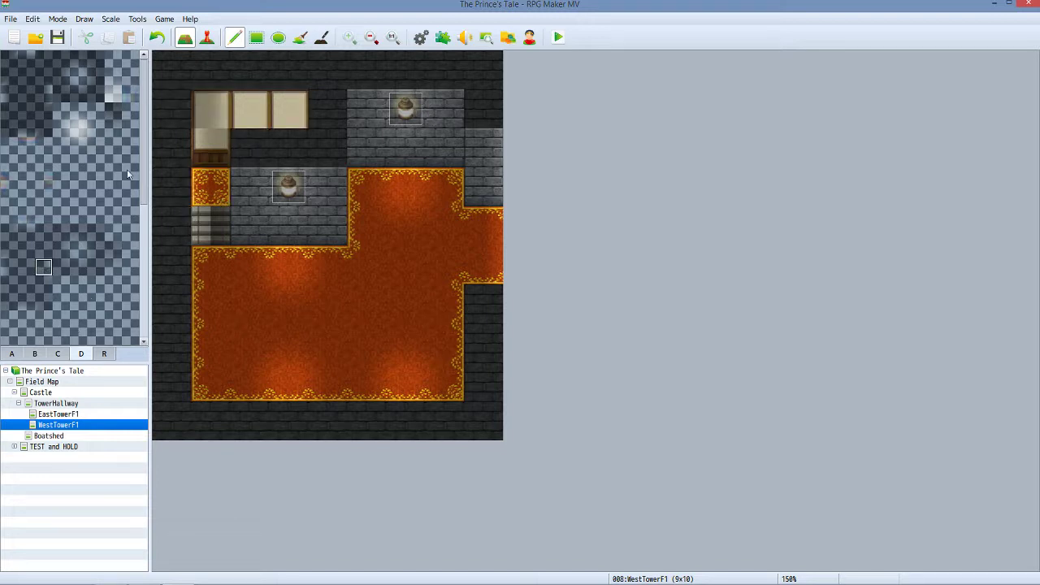
Shade the top of the tall cream panel and the rightmost short panel with lighter shadow tiles, using EastTowerF1 as reference.
left_click(11, 268)
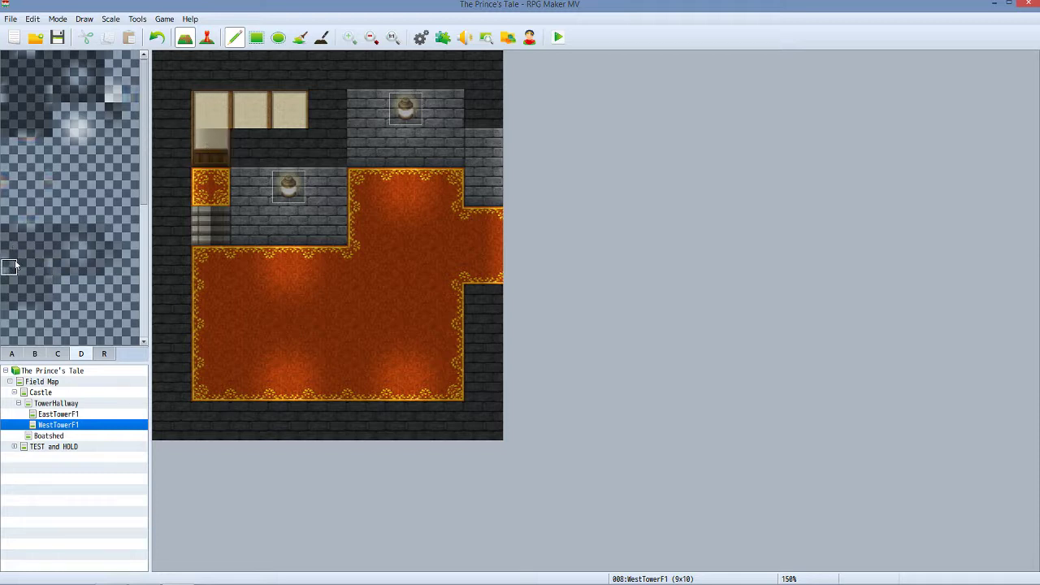
left_click(208, 110)
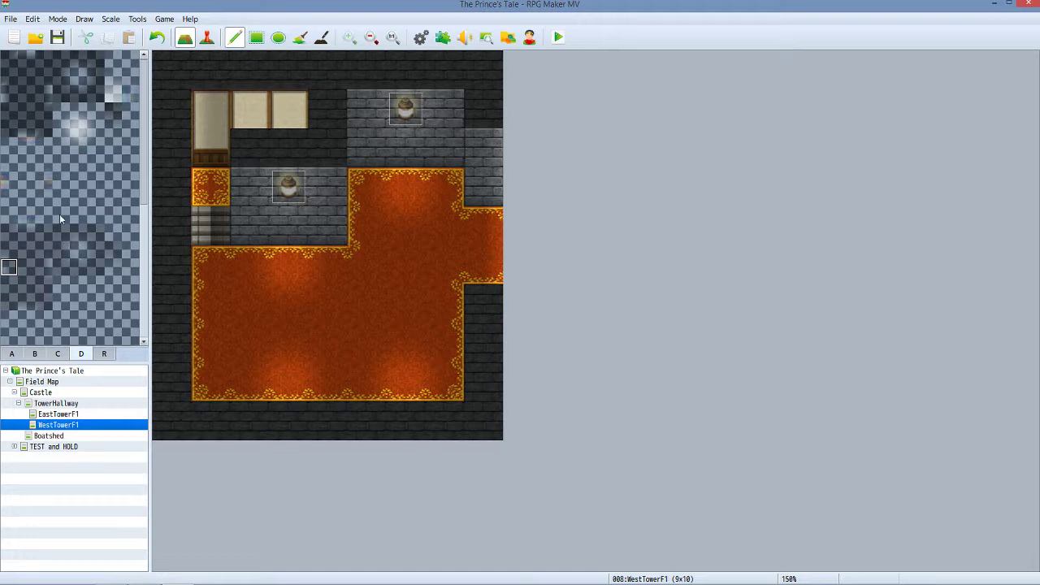
left_click(58, 414)
left_click(58, 424)
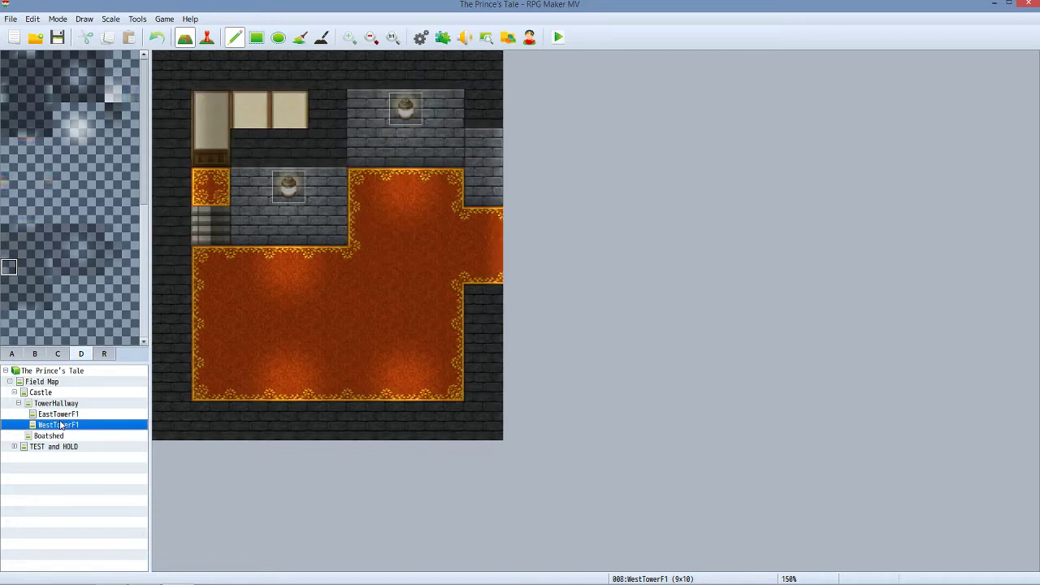
left_click(27, 233)
left_click(277, 108)
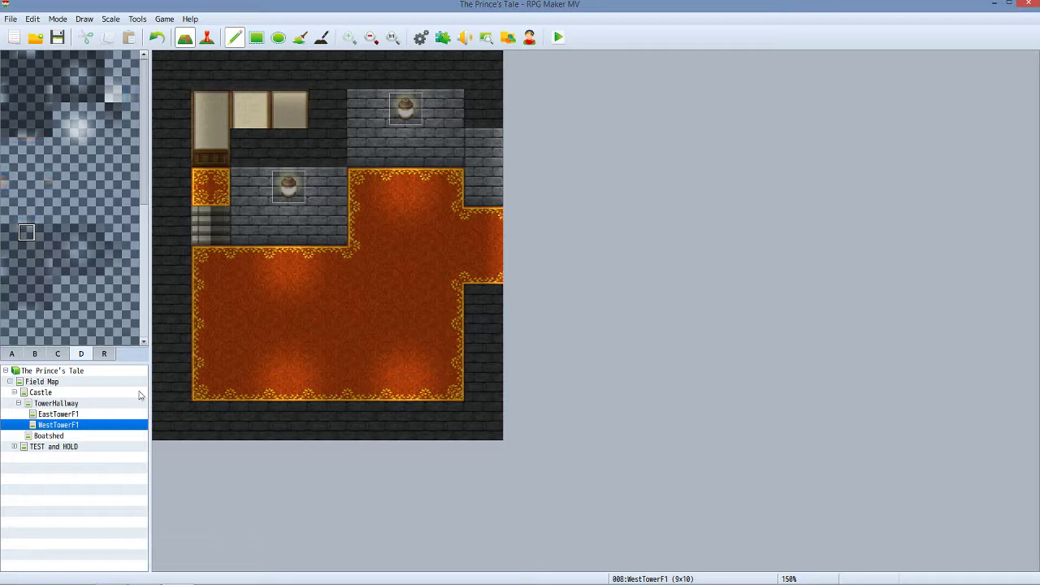
Compare with EastTowerF1 and try lighter shadow tiles on the middle cream panel in WestTowerF1, undoing the attempt.
left_click(52, 414)
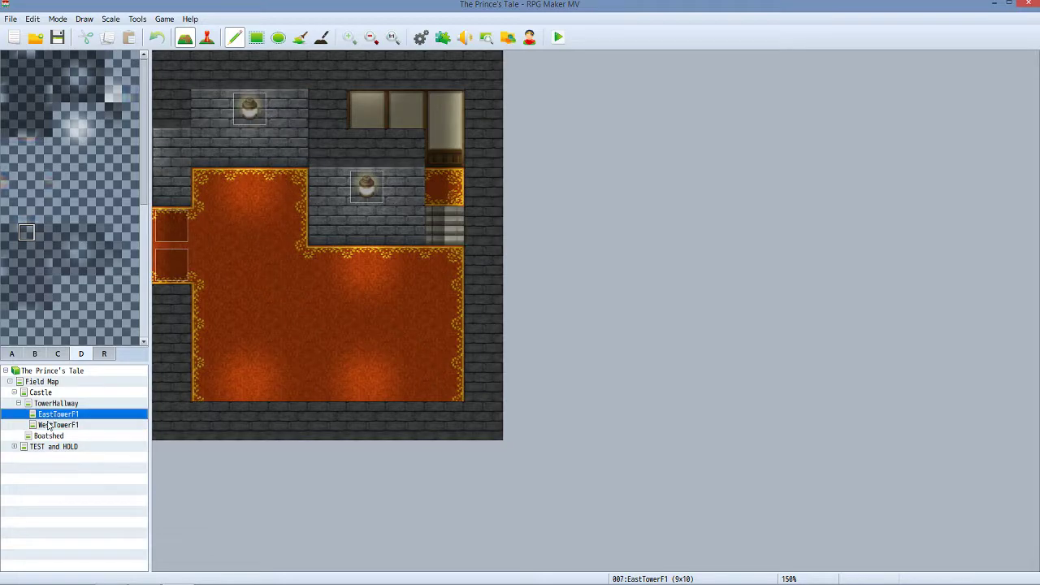
left_click(48, 425)
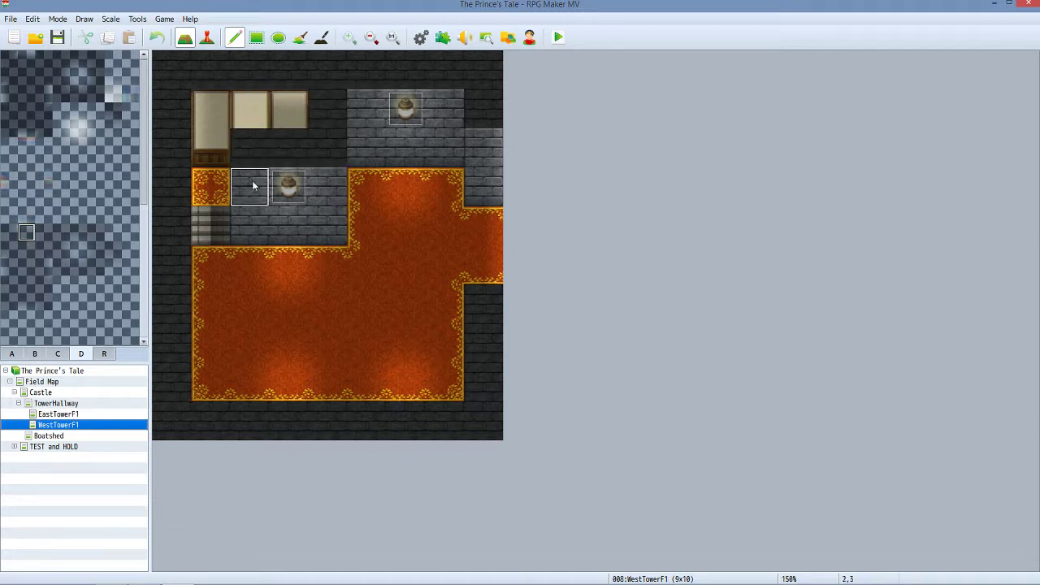
left_click(33, 263)
left_click(255, 108)
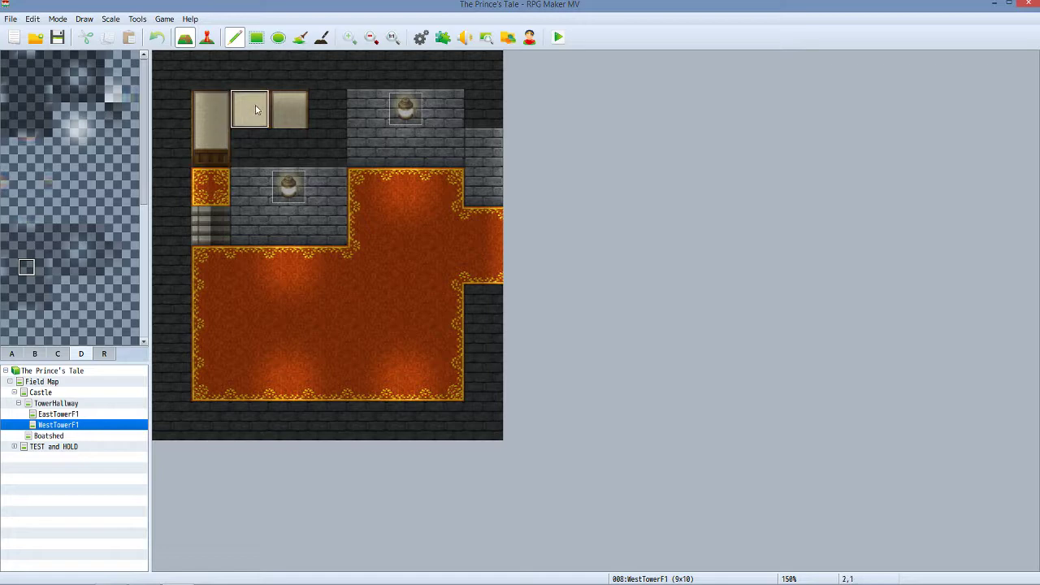
left_click(62, 415)
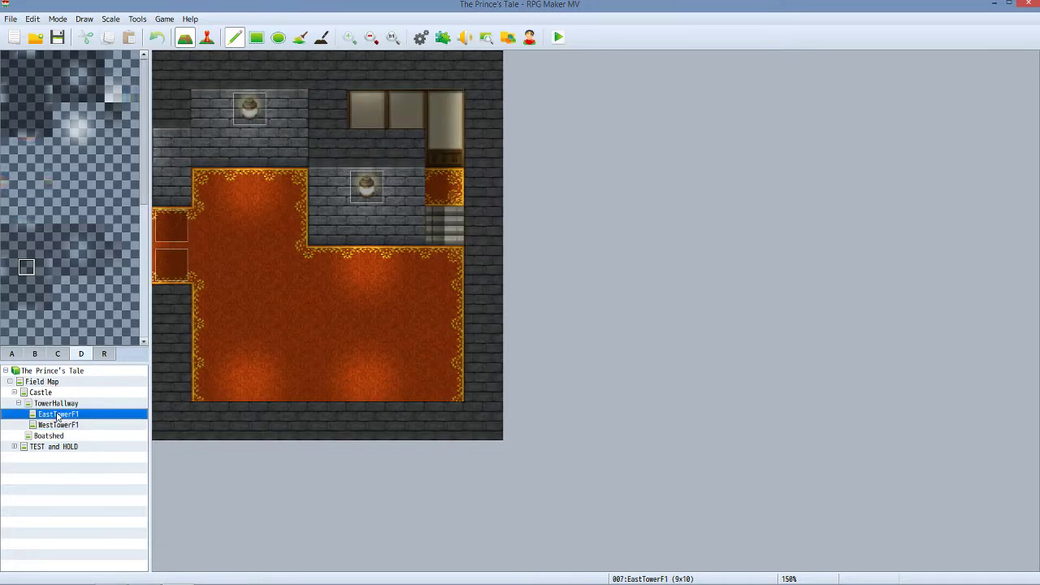
left_click(67, 426)
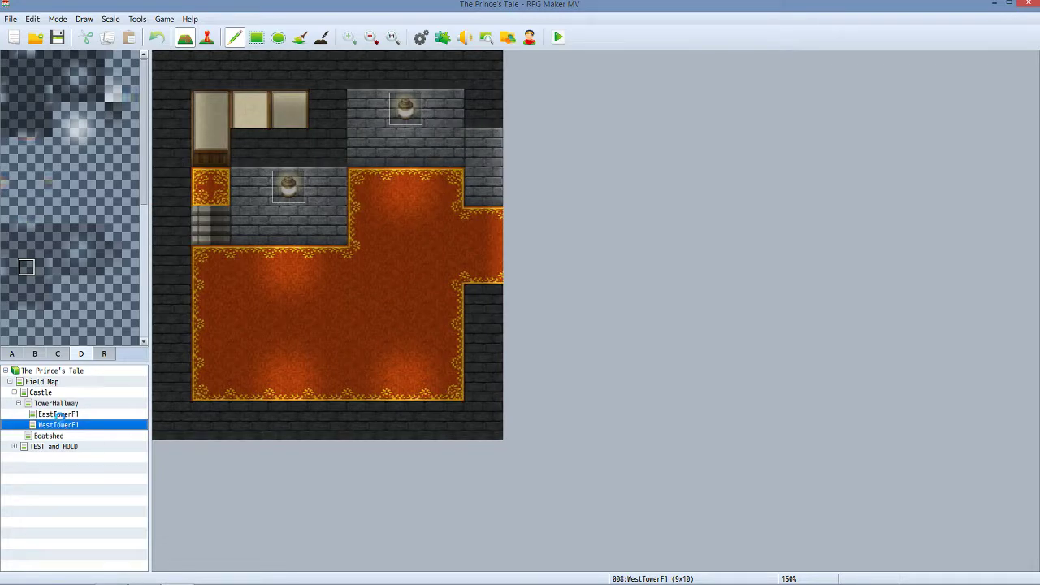
left_click(58, 415)
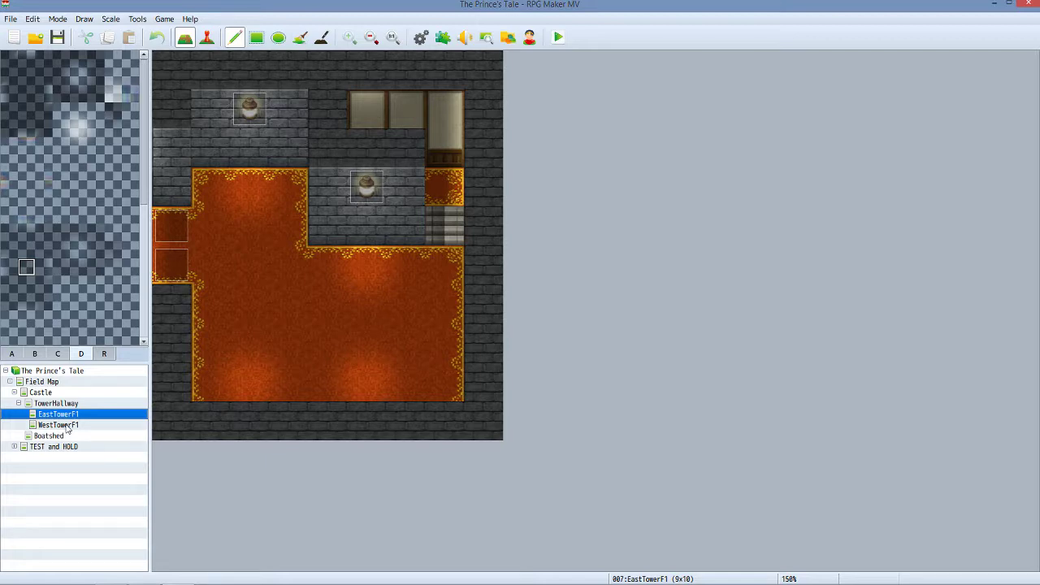
left_click(65, 425)
left_click(94, 265)
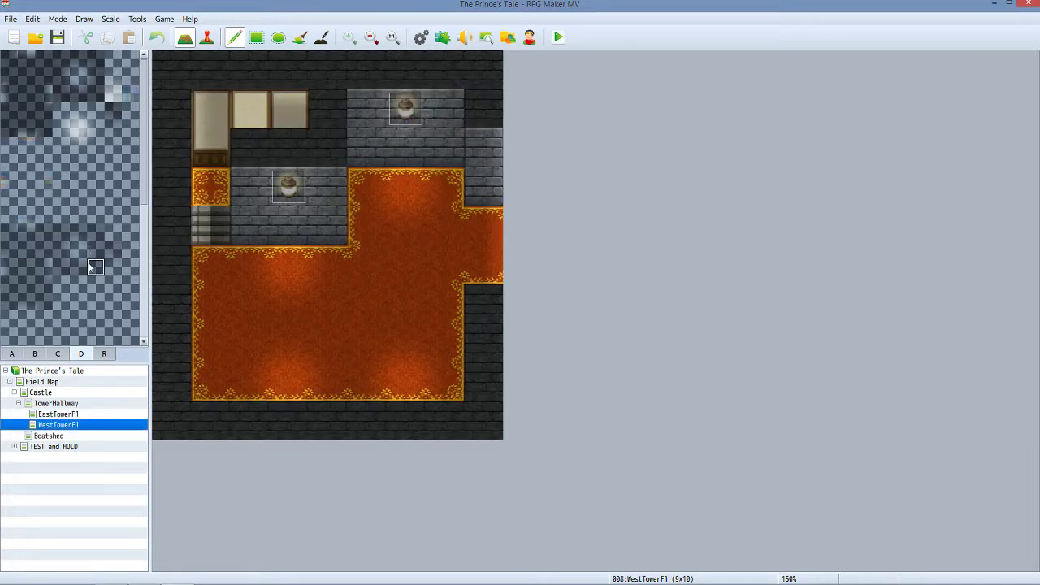
left_click(242, 123)
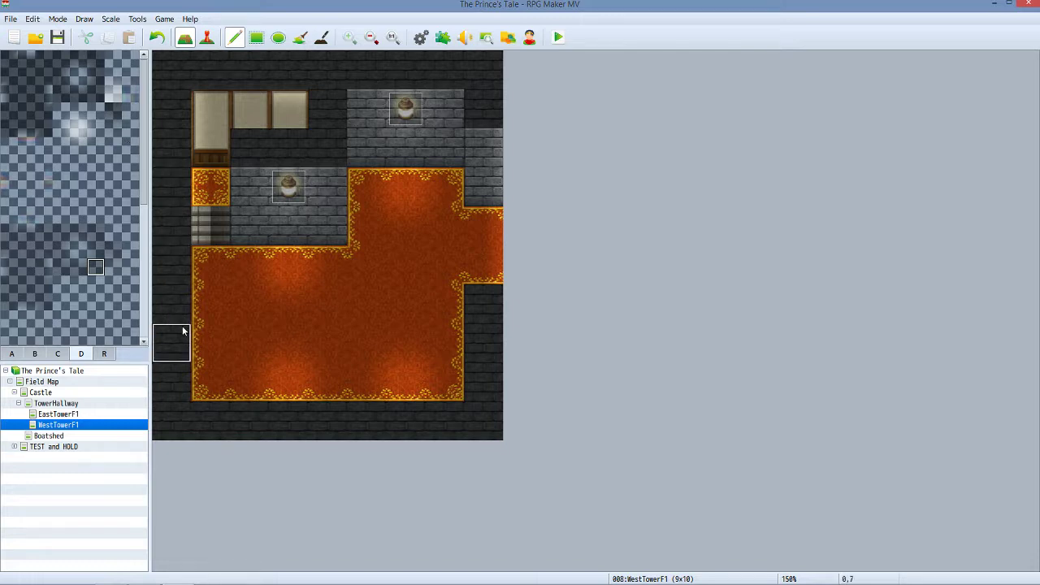
key("ctrl+z")
Shade the middle cream panel and the stairs with different lighter shadow tiles and compare the result with EastTowerF1.
left_click(63, 271)
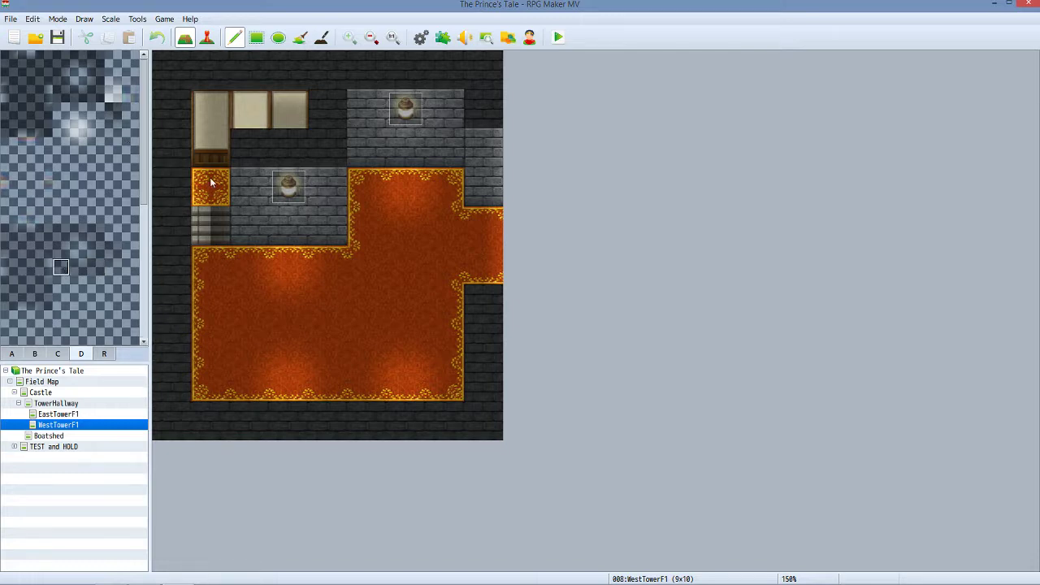
left_click(250, 110)
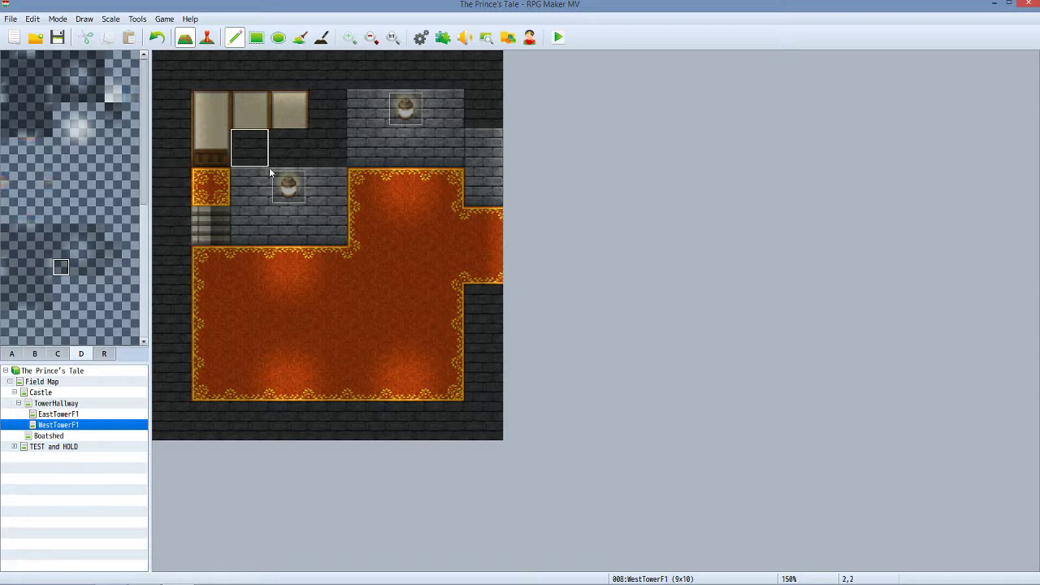
left_click(11, 269)
left_click(211, 229)
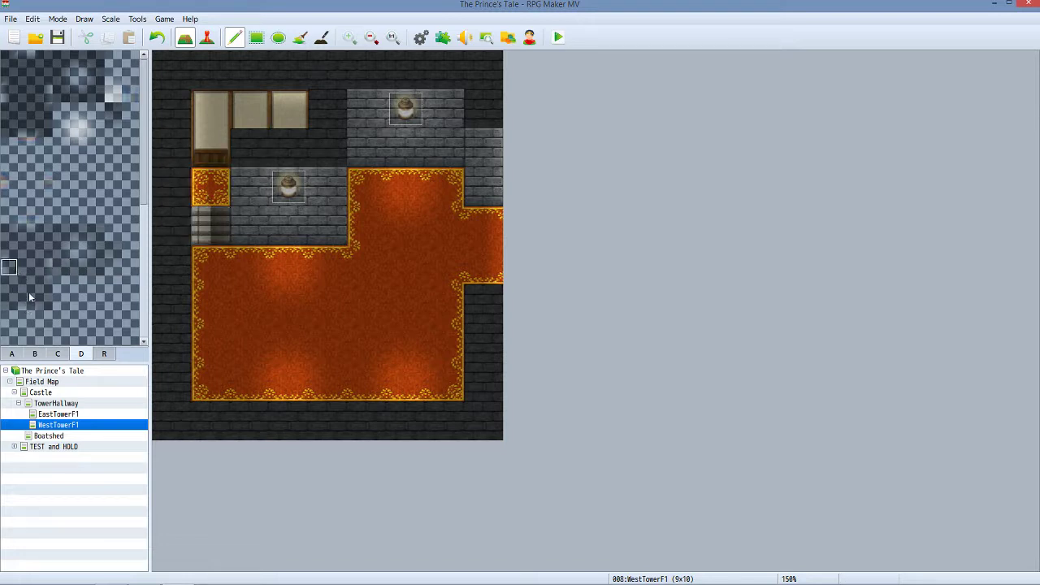
left_click(53, 416)
left_click(60, 428)
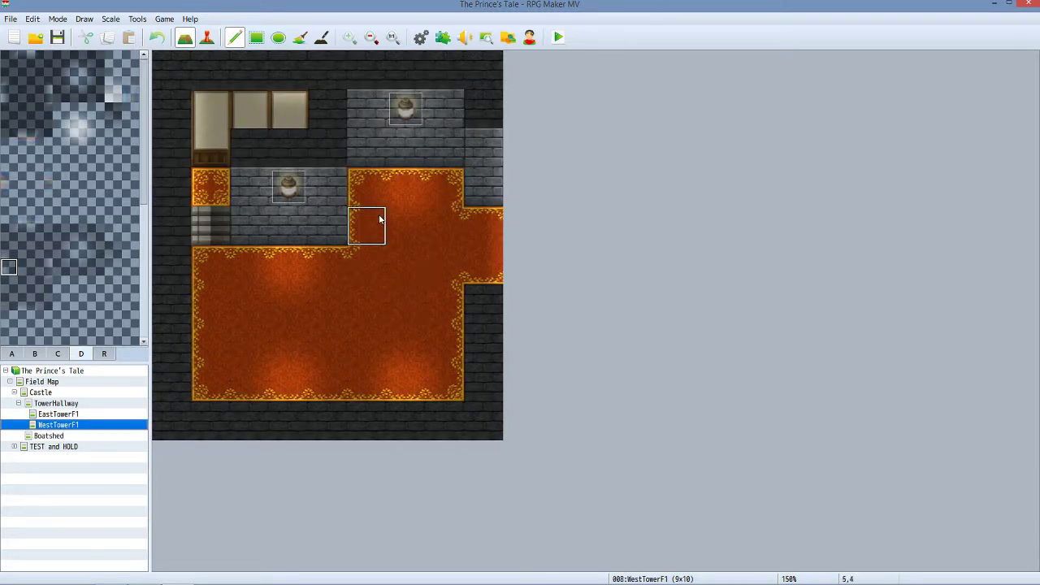
Set the player's starting position on the WestTowerF1 carpet at tile 5,6 in event mode.
left_click(208, 37)
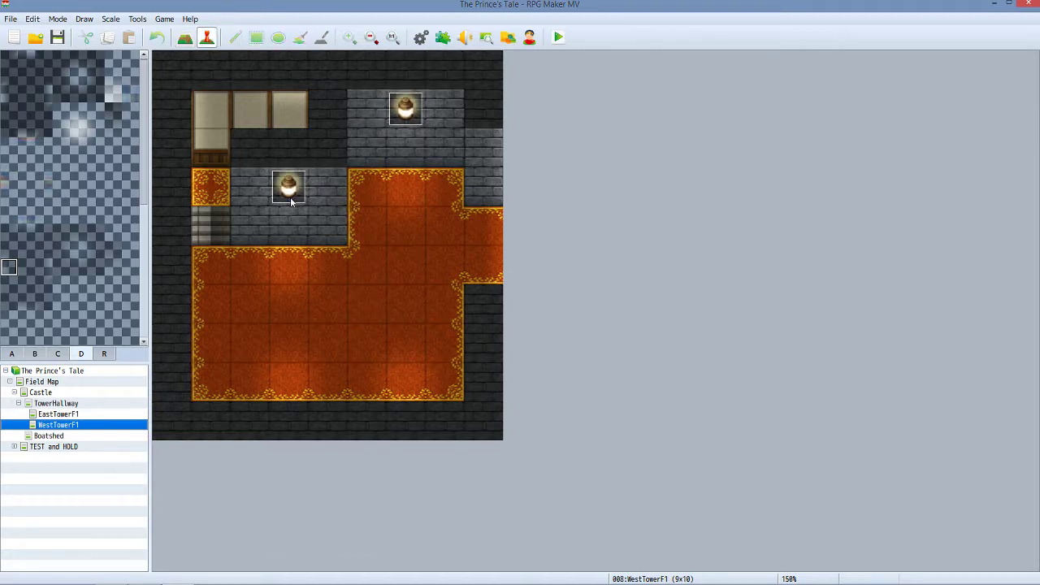
right_click(364, 315)
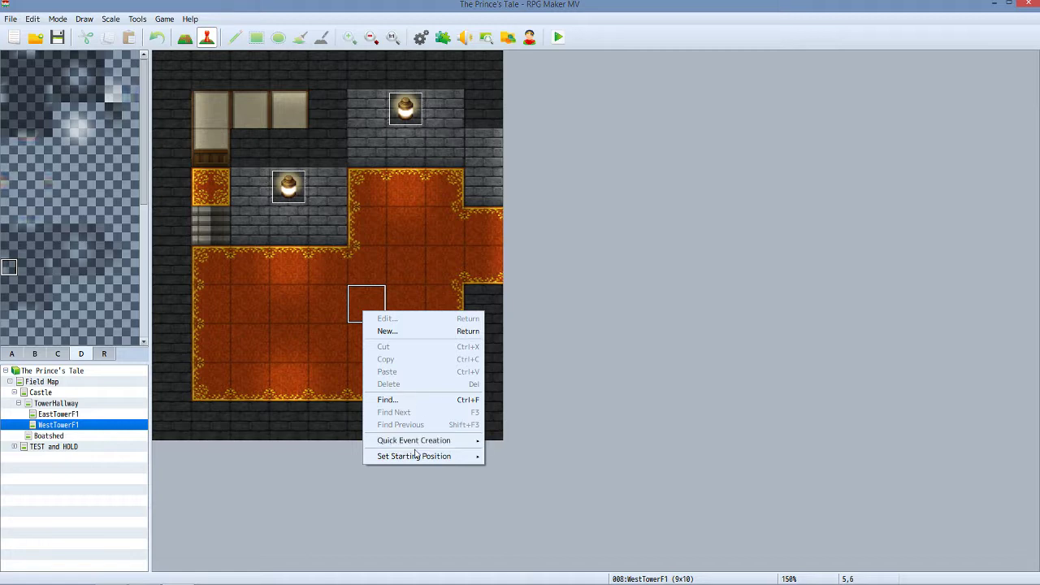
mouse_move(451, 456)
left_click(507, 458)
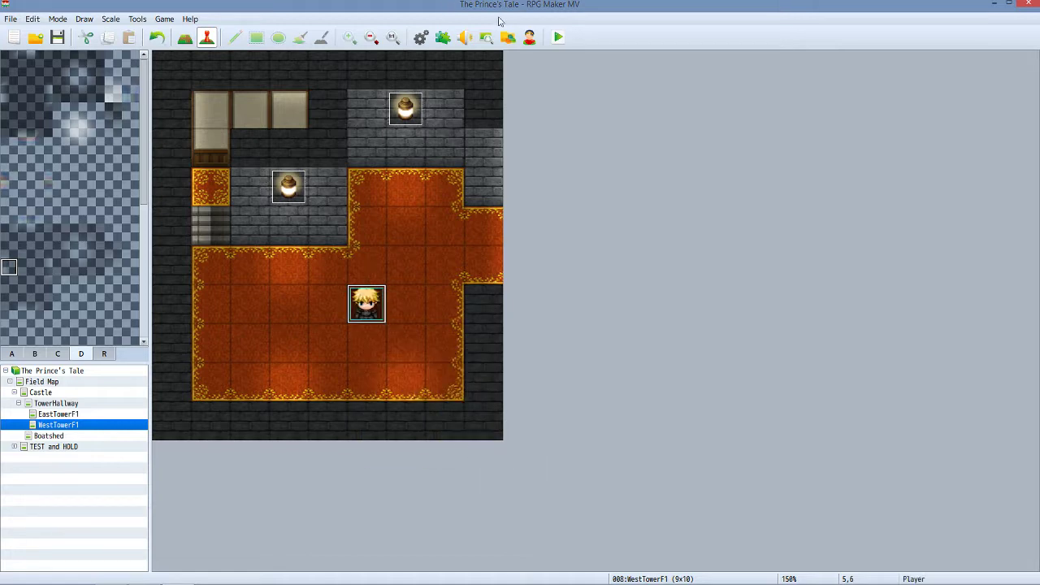
Save the game changes, launch a playtest and start a new game in WestTowerF1.
left_click(558, 37)
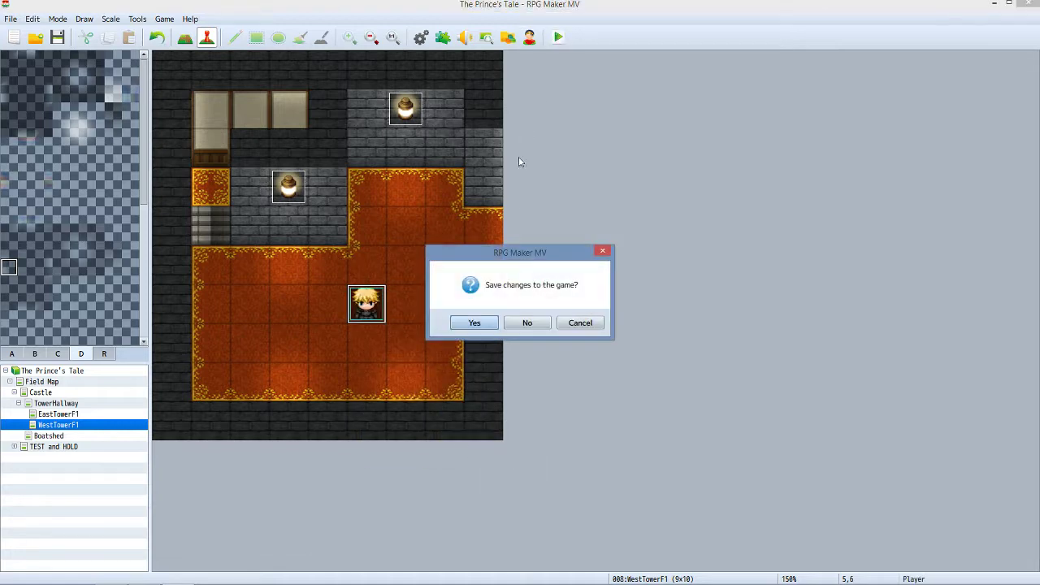
left_click(482, 324)
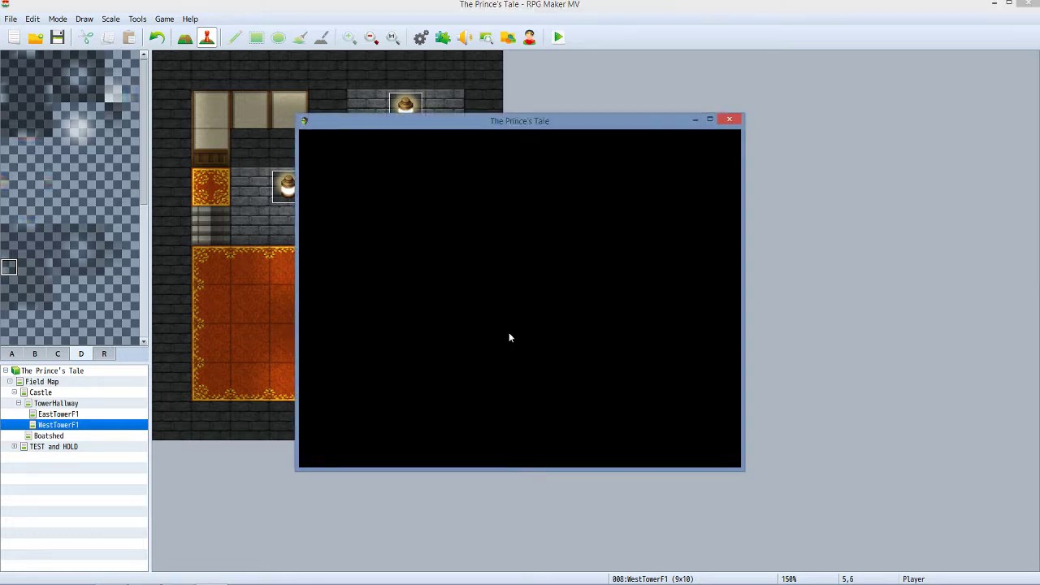
key("Return")
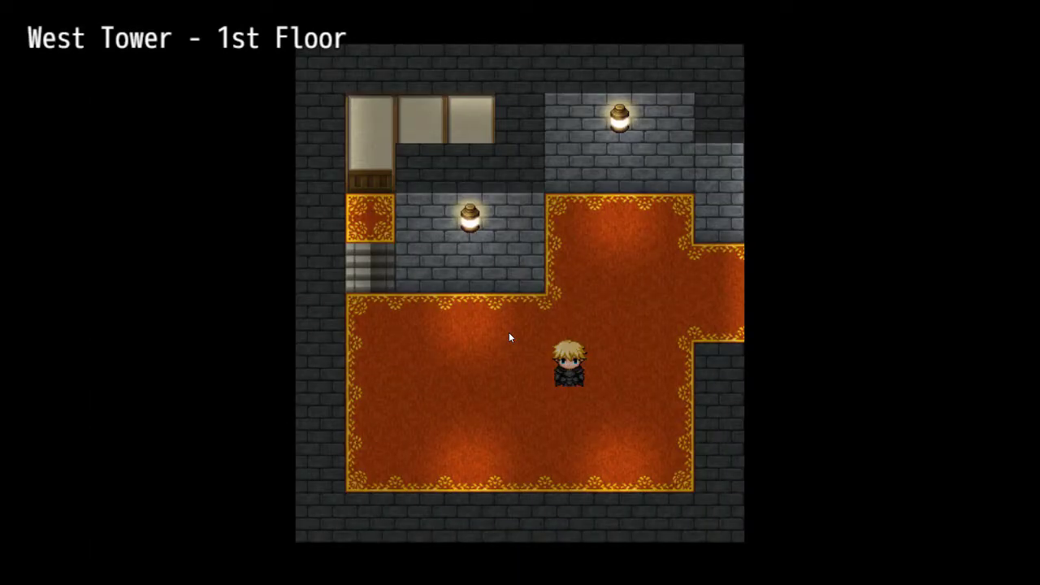
Walk the character west across the carpet and beneath the lower lantern to check the light overlays in the playtest.
key("Left")
key("Left")
key("Left")
key("Left")
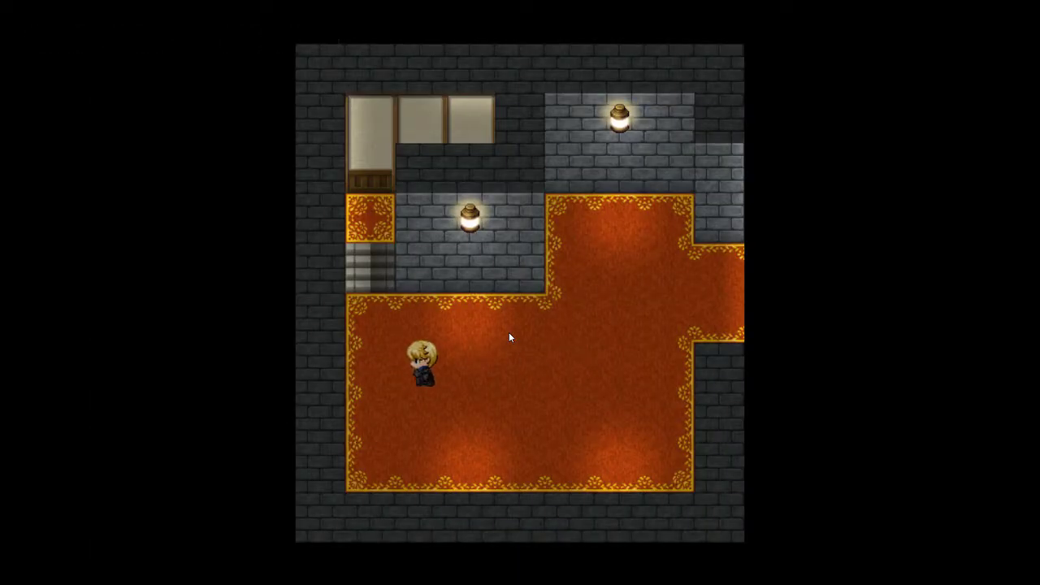
key("Right")
key("Up")
key("Down")
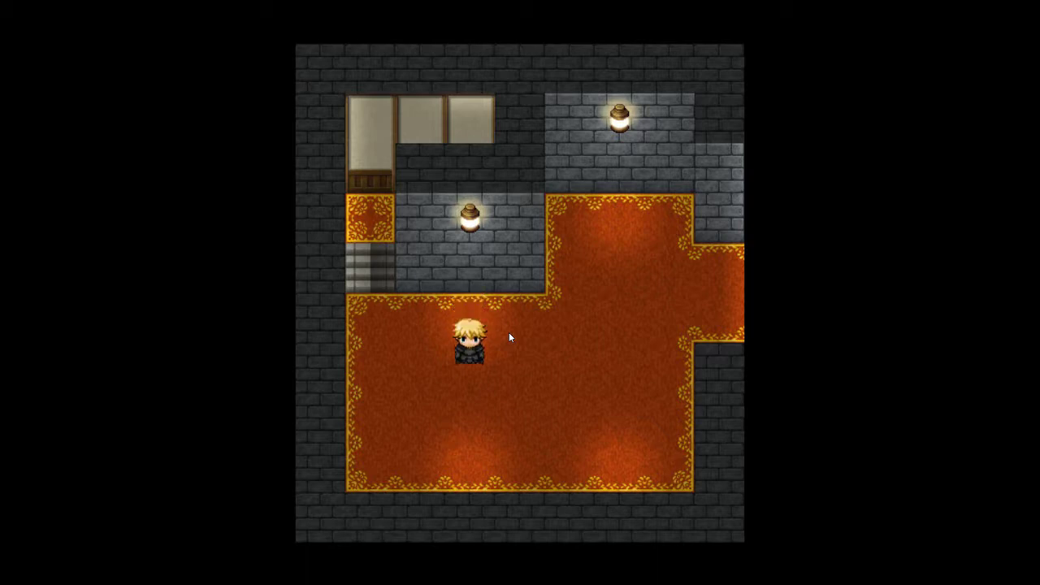
key("Up")
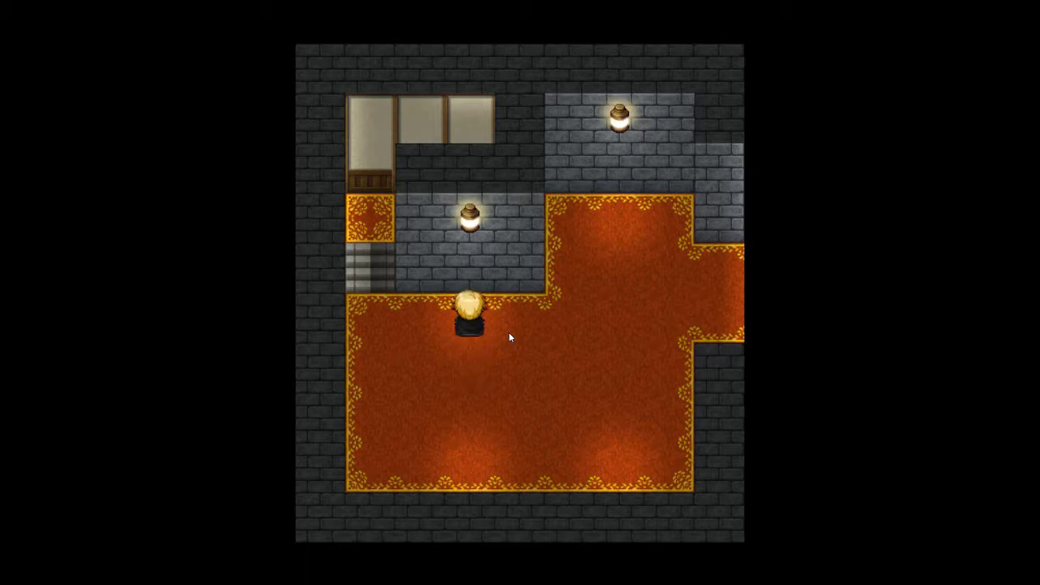
key("Down")
Walk the character east and up into the alcove beneath the upper lantern to check its light on the carpet.
key("Right")
key("Right")
key("Right")
key("Up")
key("Up")
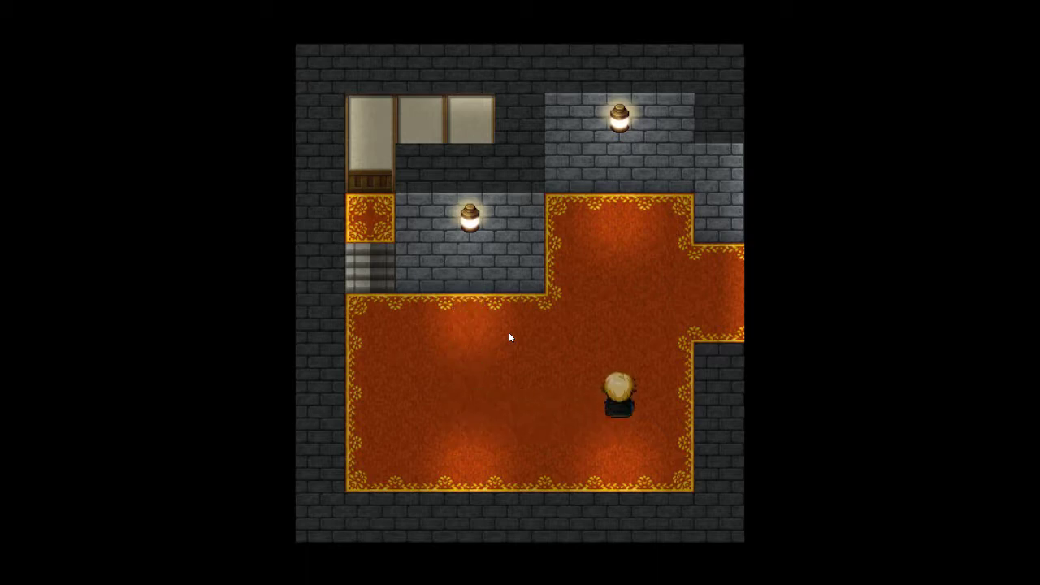
key("Up")
key("Up")
key("Down")
key("Down")
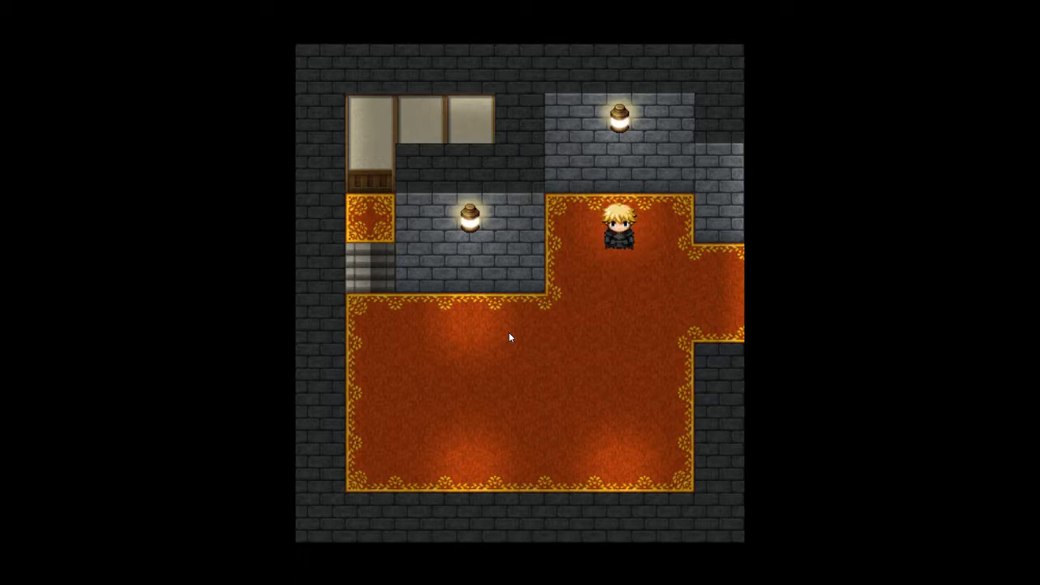
Walk the character to the stairs and move up and down between them and the landing to examine their shading.
key("Down")
key("Left")
key("Left")
key("Left")
key("Left")
key("Left")
key("Left")
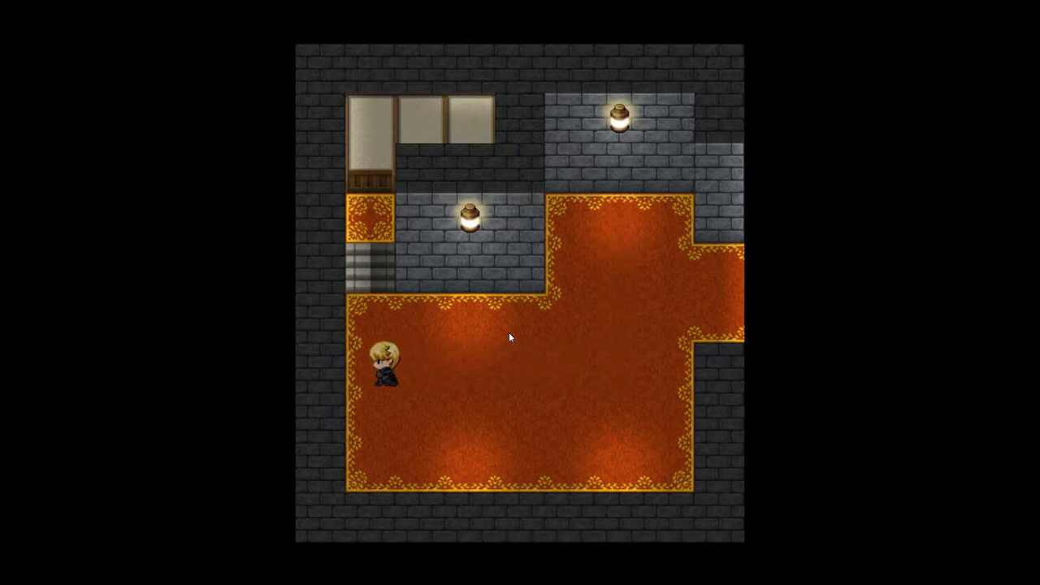
key("Up")
key("Up")
key("Up")
key("Down")
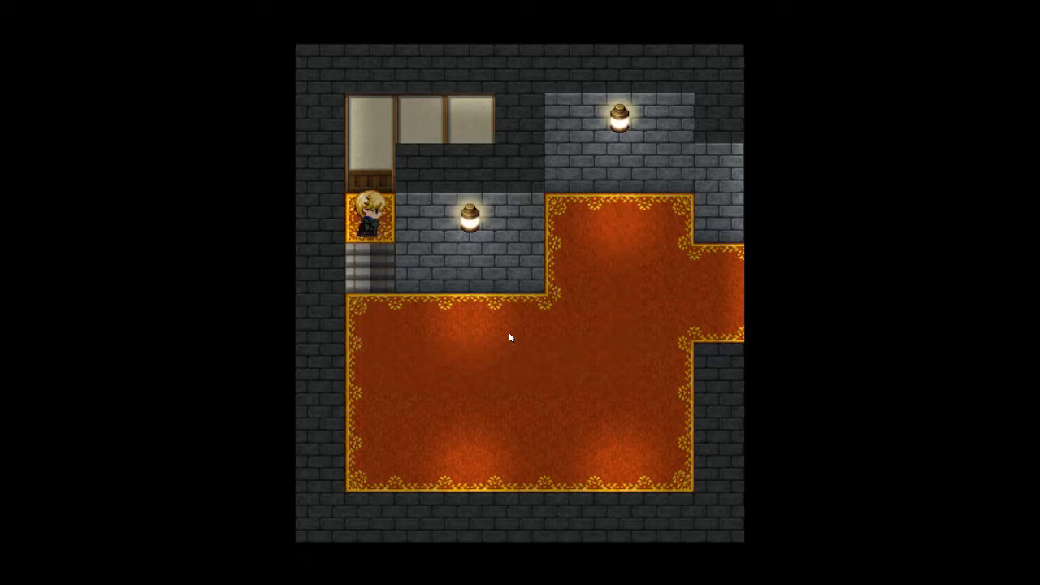
key("Up")
key("Down")
key("Up")
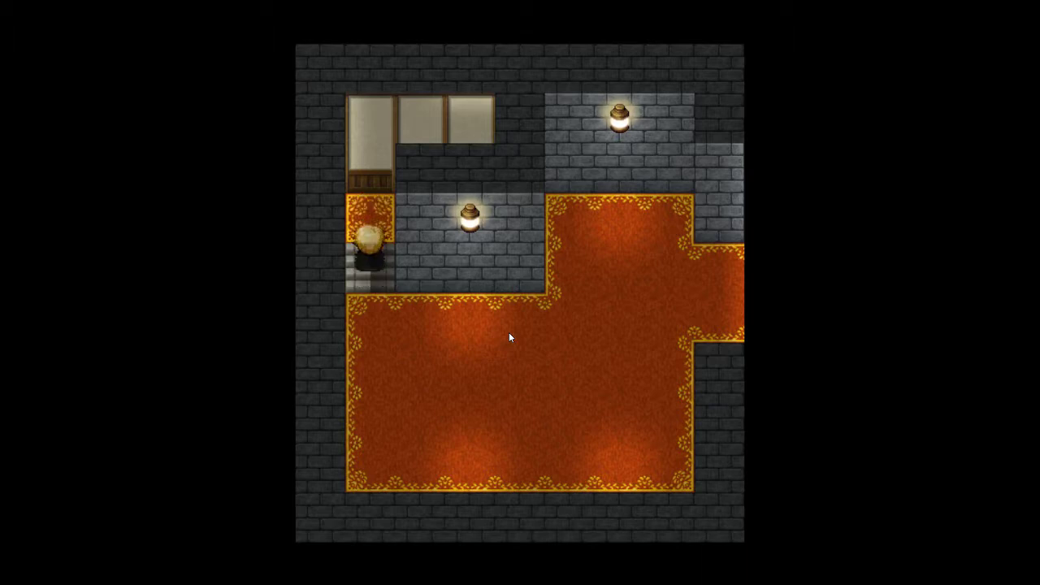
key("Down")
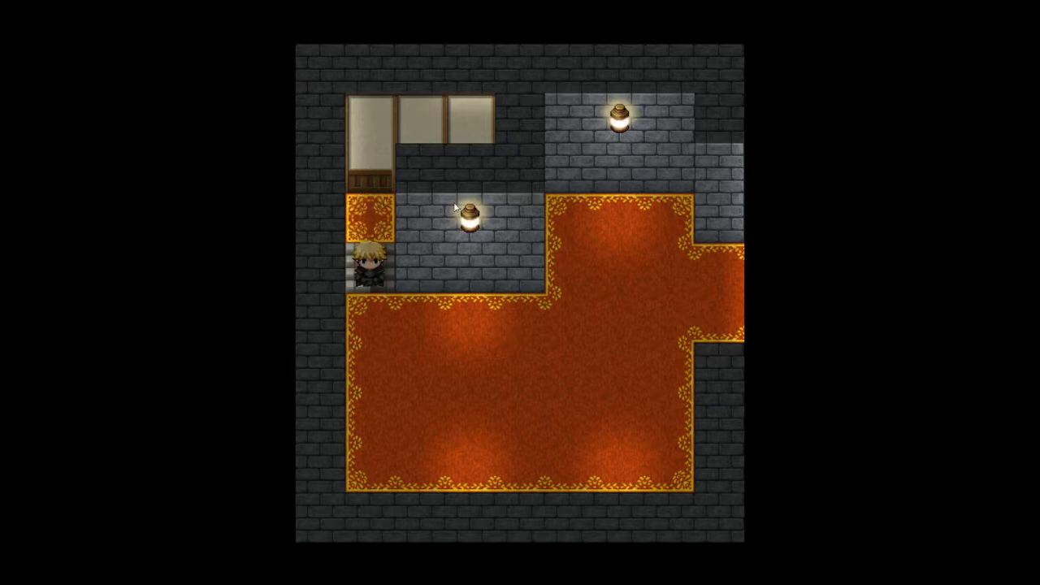
key("Up")
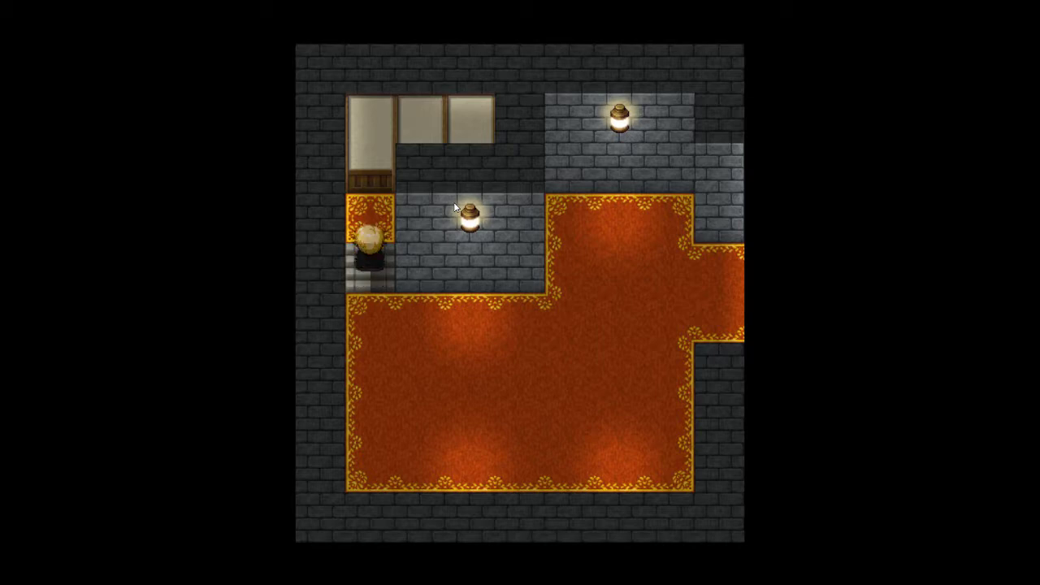
key("Down")
key("Right")
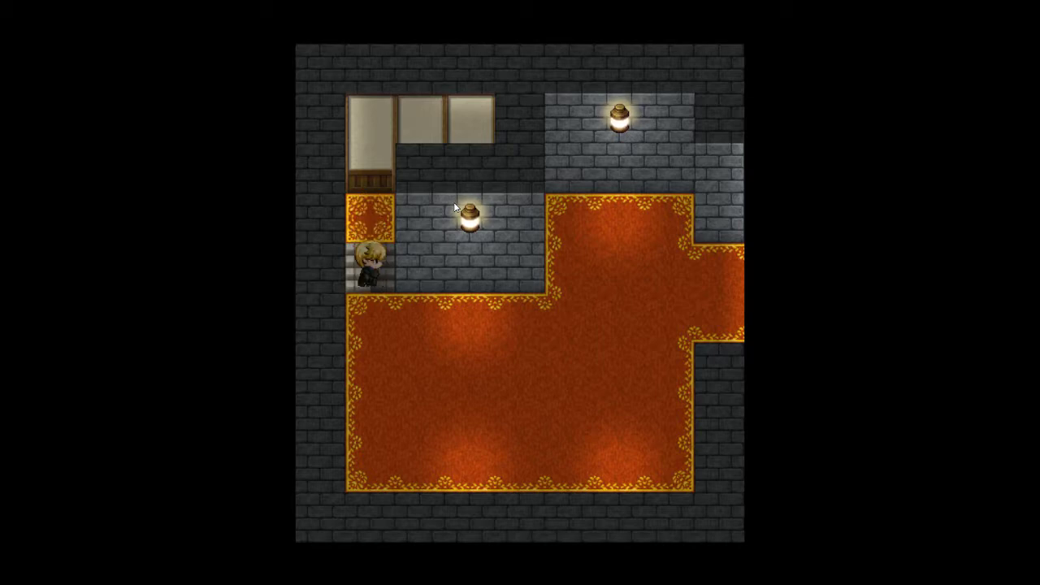
Compare the carpet with the stairs by walking between them once more, and close the playtest.
key("Up")
key("Down")
key("Down")
key("Right")
key("Down")
key("Up")
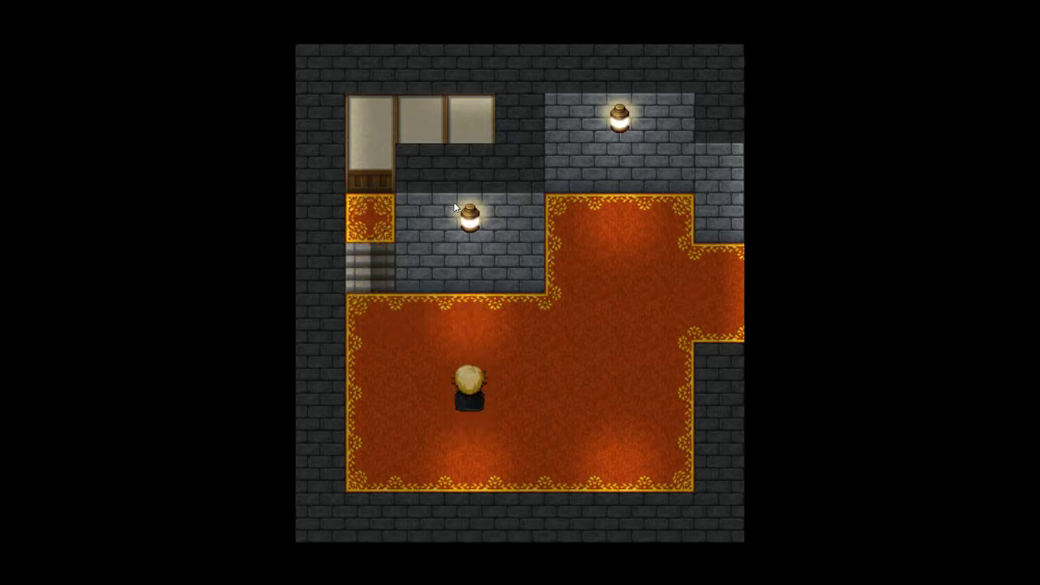
key("Left")
key("Up")
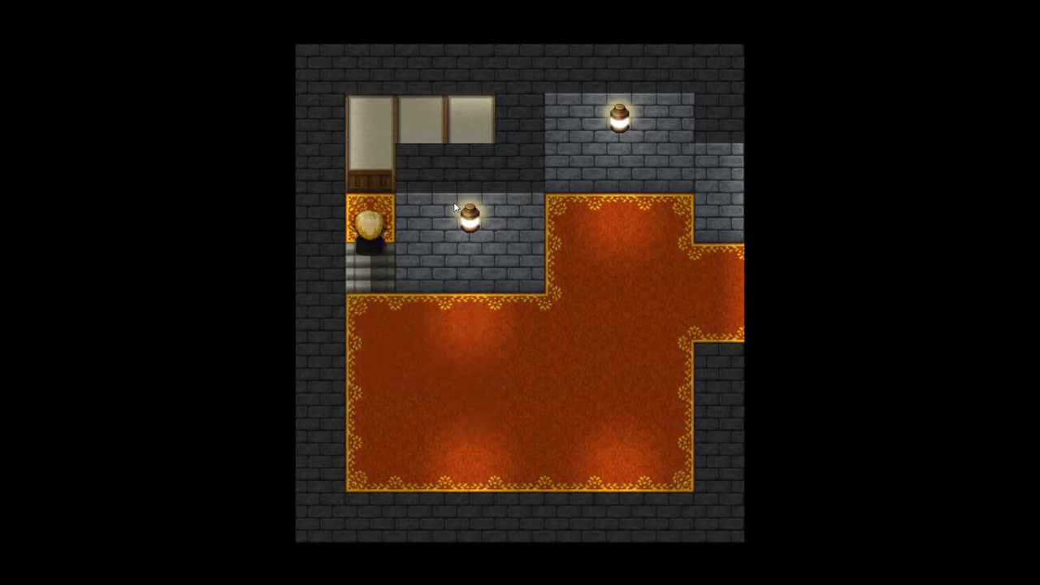
key("Down")
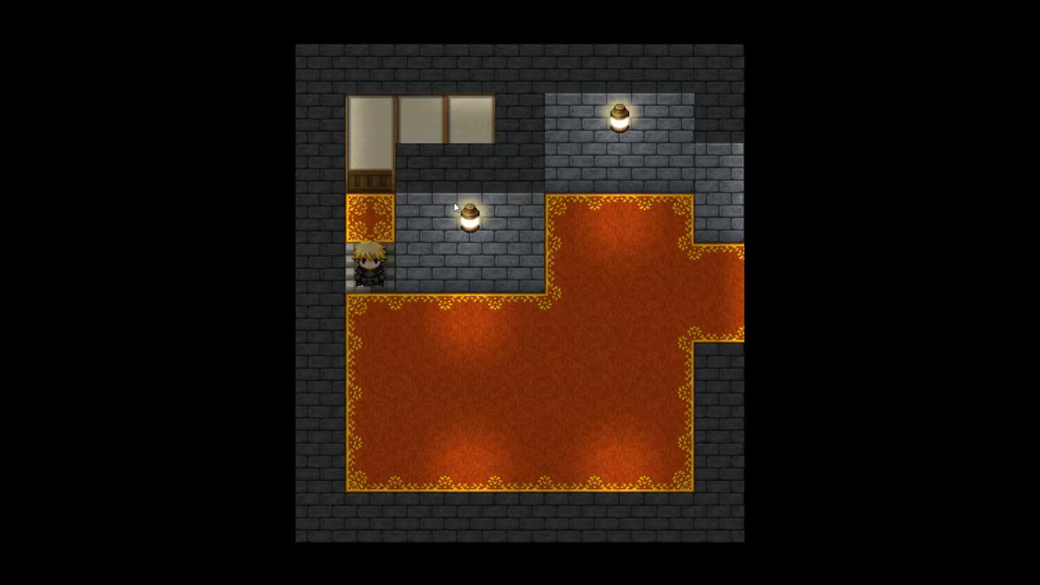
key("Left")
key("alt+F4")
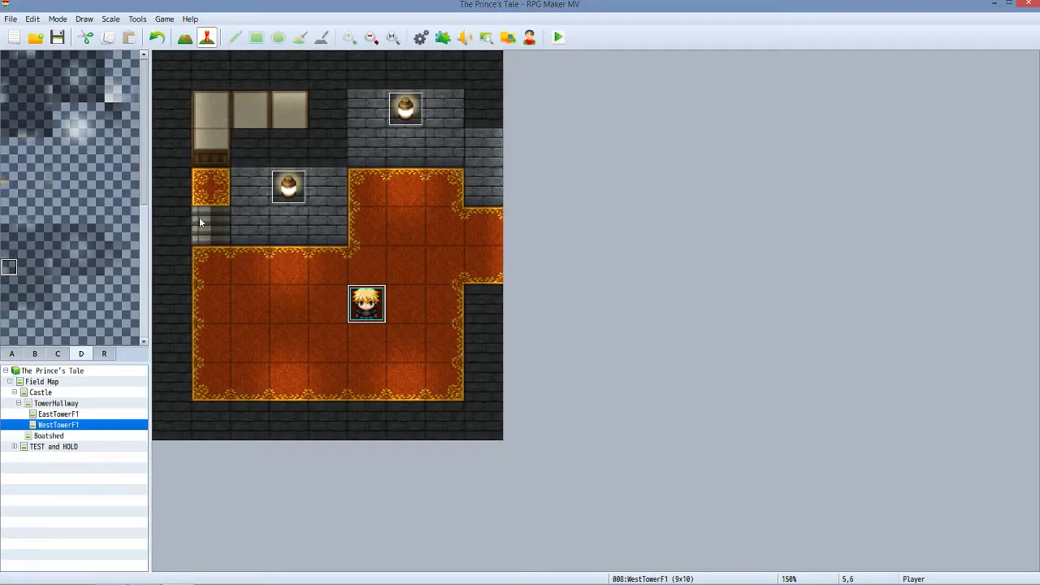
Erase the shadow overlays from the stairs, landing and tall cream panel with the transparent tile, and reshade only the panel with a shadow tile.
left_click(34, 353)
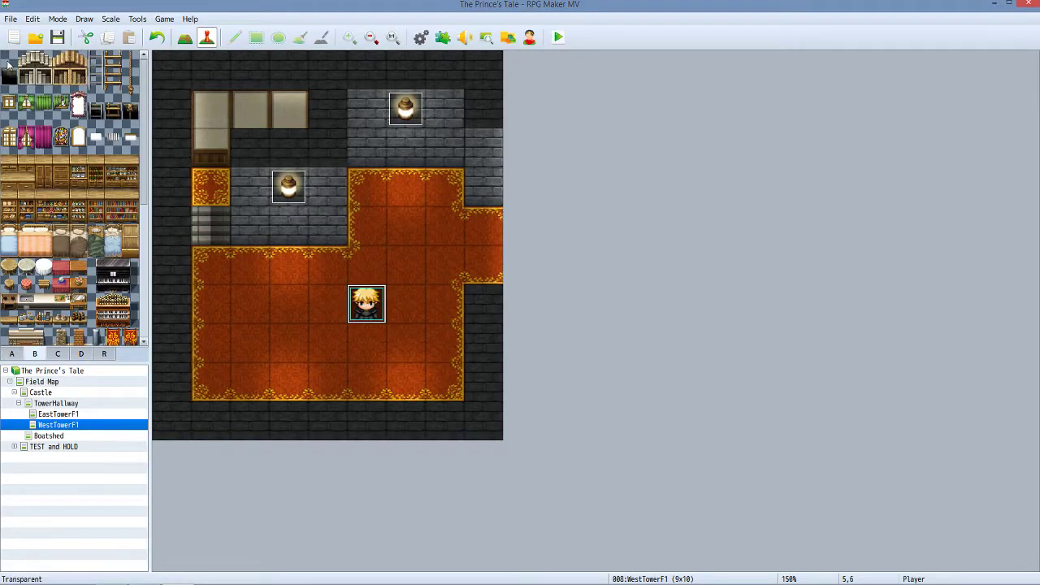
left_click(208, 115)
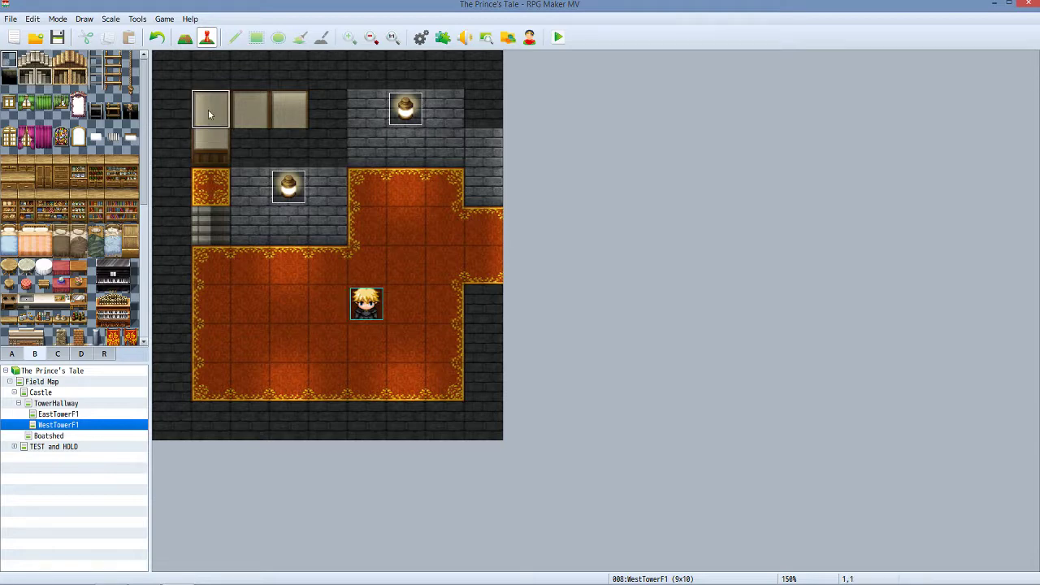
left_click(185, 38)
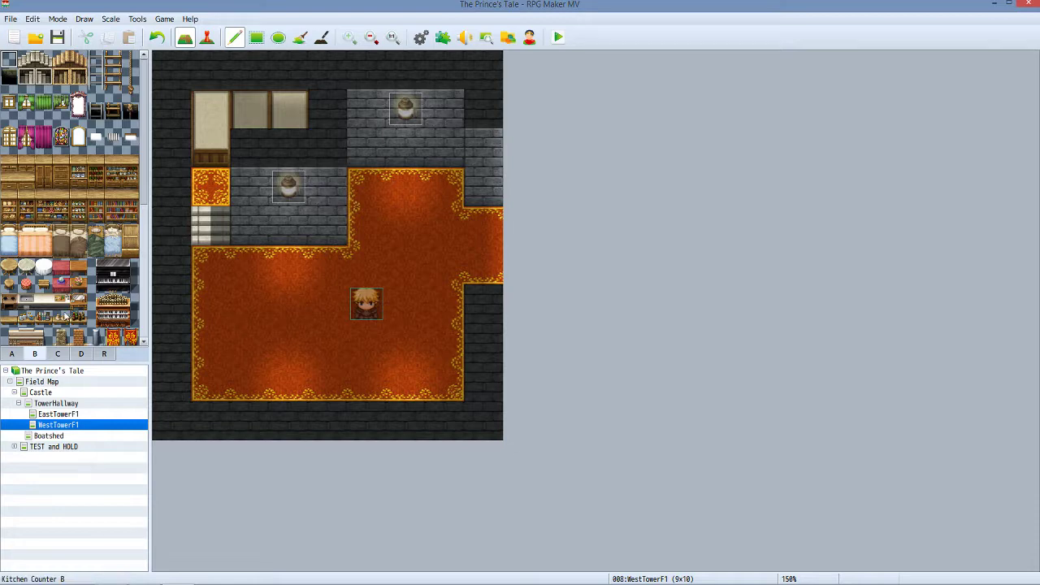
left_click(84, 354)
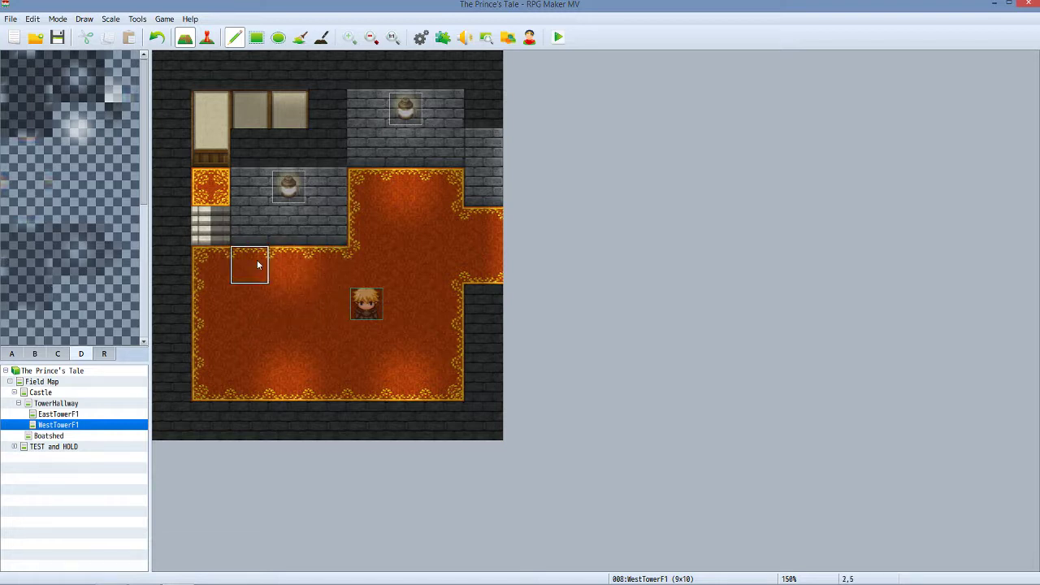
left_click(3, 270)
left_click(208, 141)
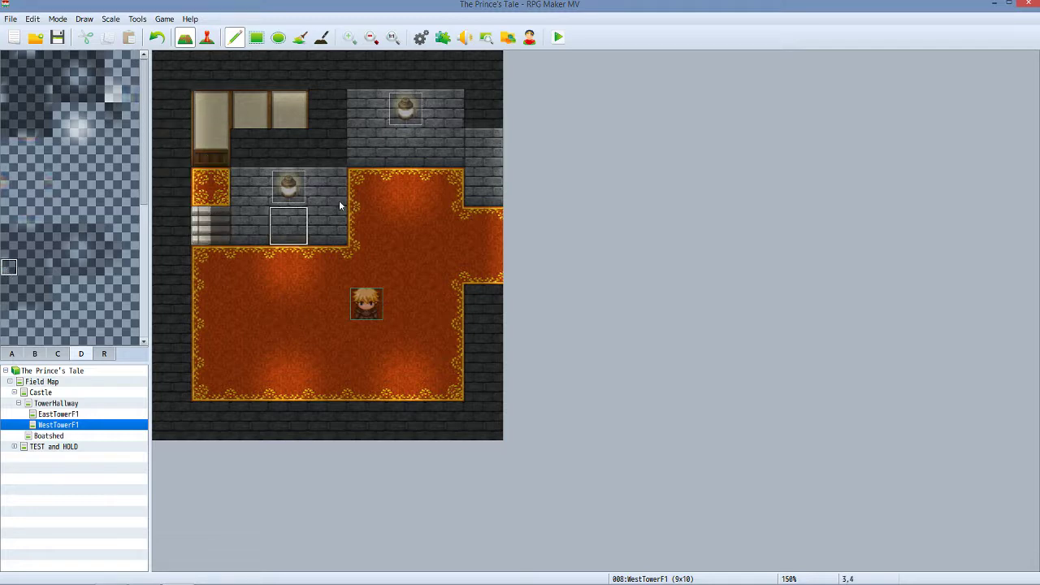
Playtest WestTowerF1 in a new game, walk the character to the unshaded stairs and landing, and close the playtest.
key("ctrl+r")
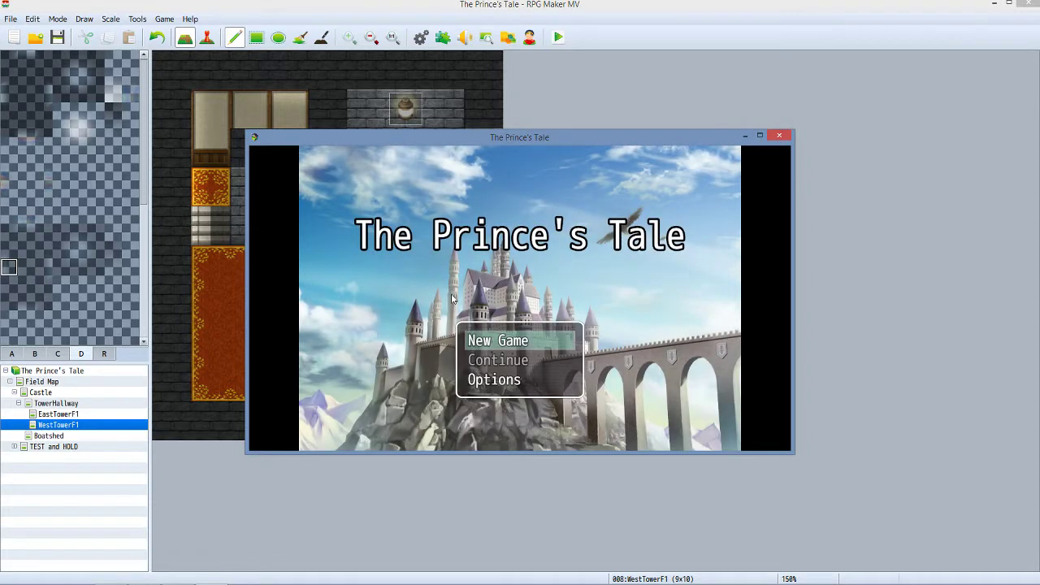
key("Return")
key("Left")
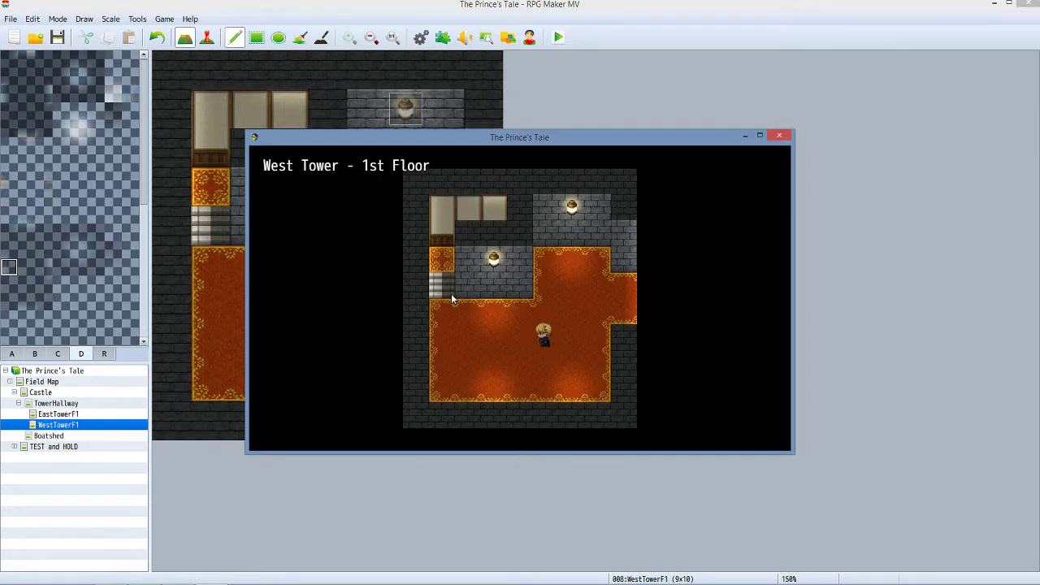
key("Up")
key("Up")
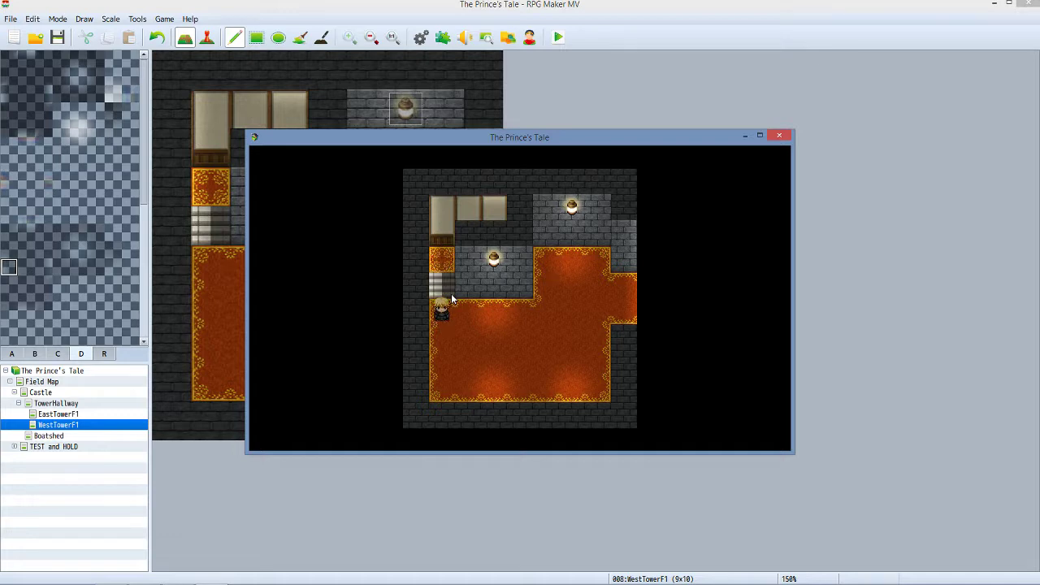
key("Up")
key("Up")
left_click(779, 135)
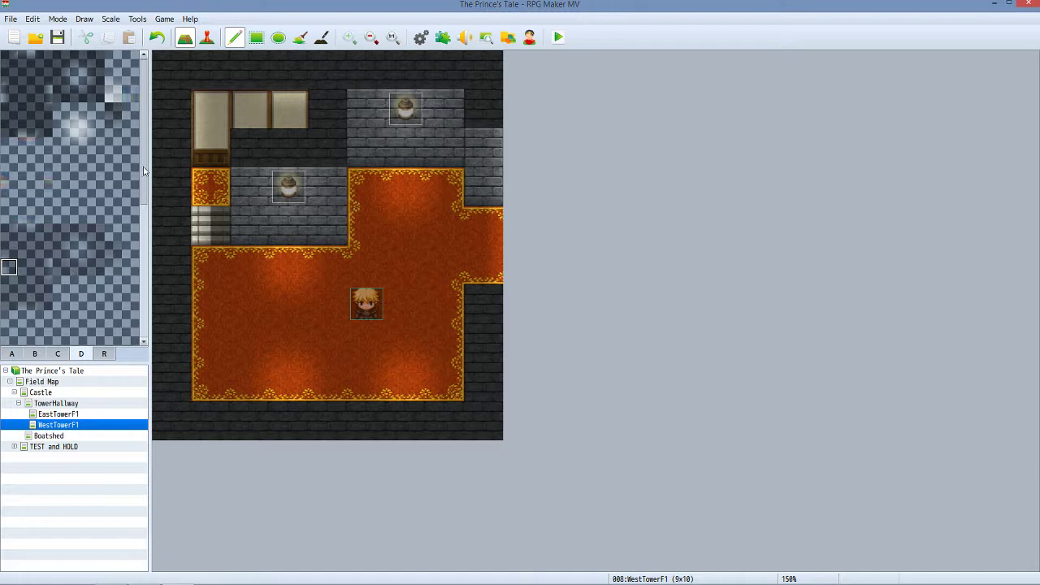
Try a different overlay tile from tileset D on the WestTowerF1 carpet below the upper lantern and undo it.
scroll(140, 206, "down", 2)
scroll(139, 206, "up", 2)
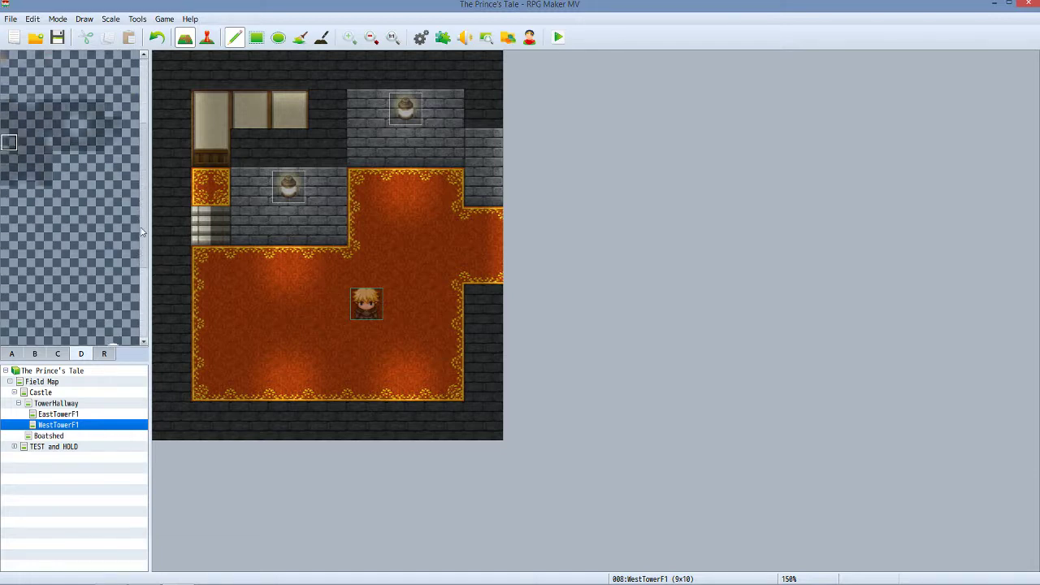
mouse_move(141, 144)
left_mouse_down()
mouse_move(152, 175)
mouse_move(140, 335)
mouse_move(140, 134)
left_mouse_up()
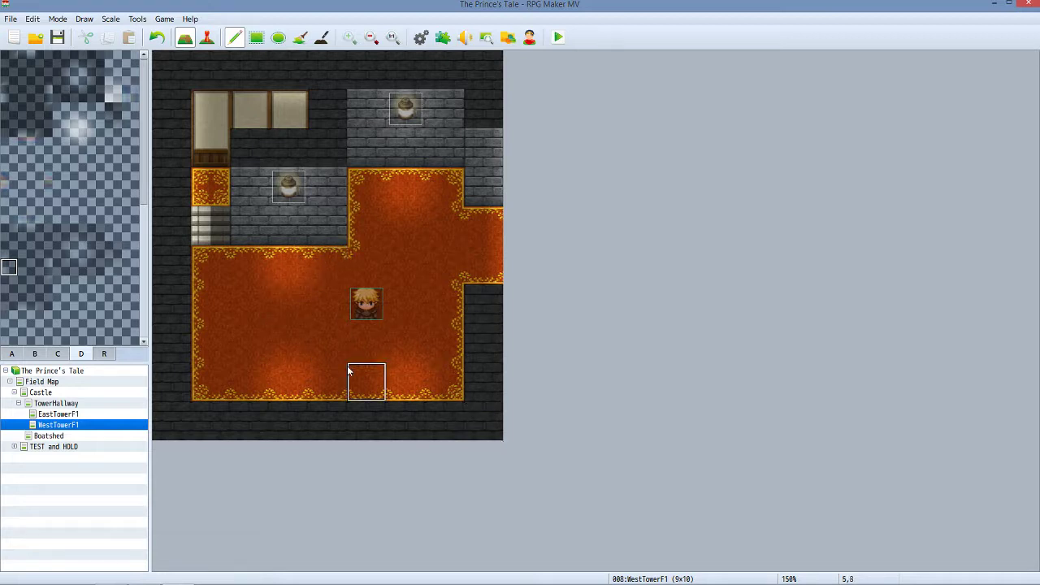
left_click(113, 250)
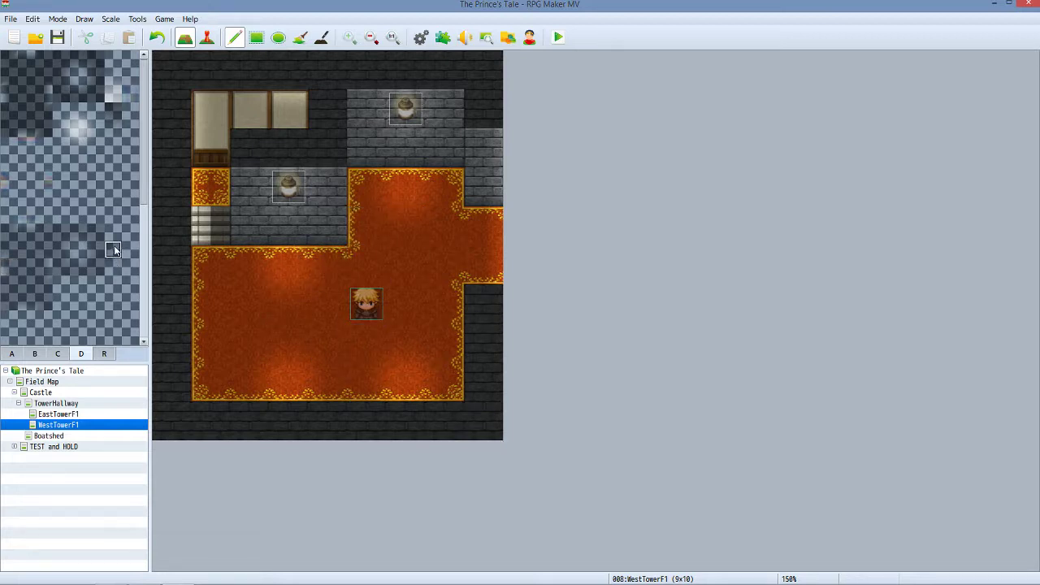
left_click(394, 237)
key("ctrl+z")
Review the TowerHallway and EastTowerF1 maps and switch to OBS.
left_click(56, 404)
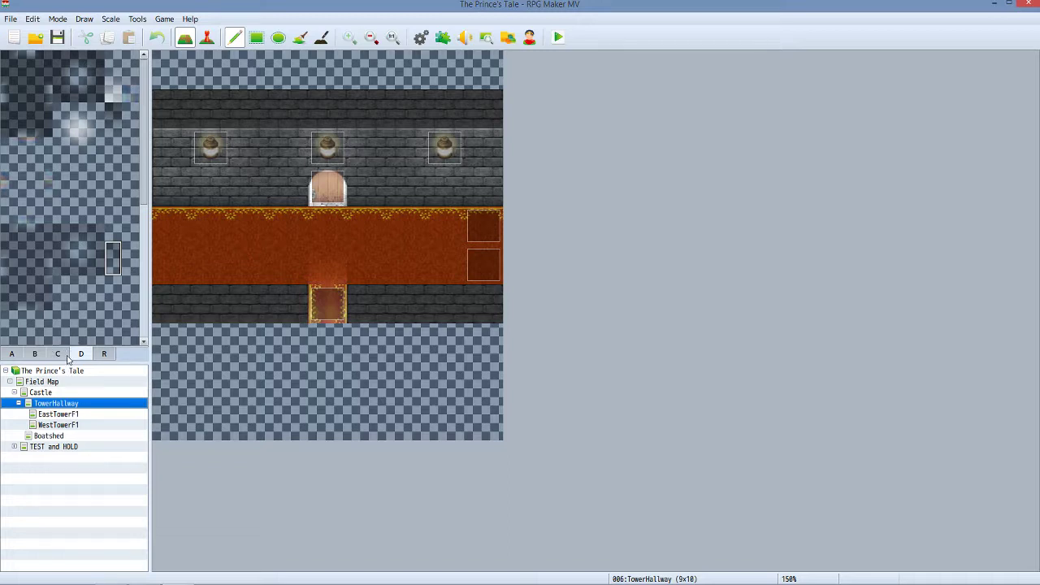
left_click(55, 415)
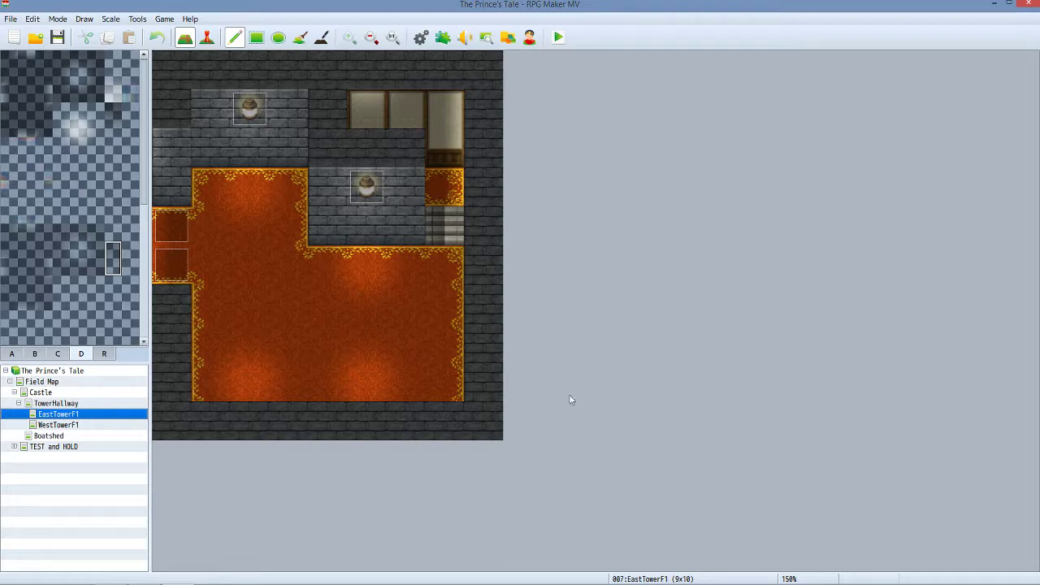
key("alt+Tab")
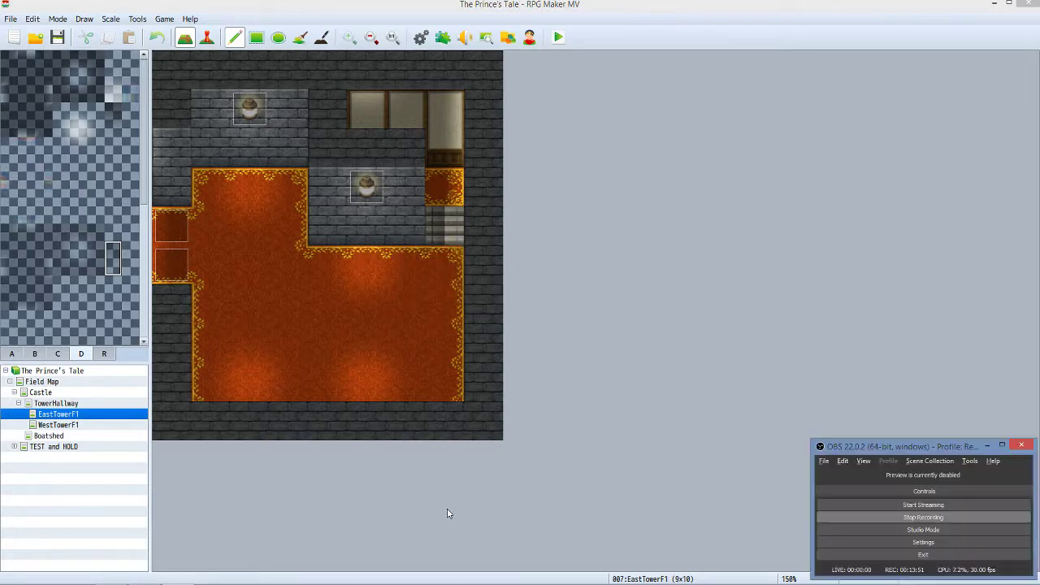